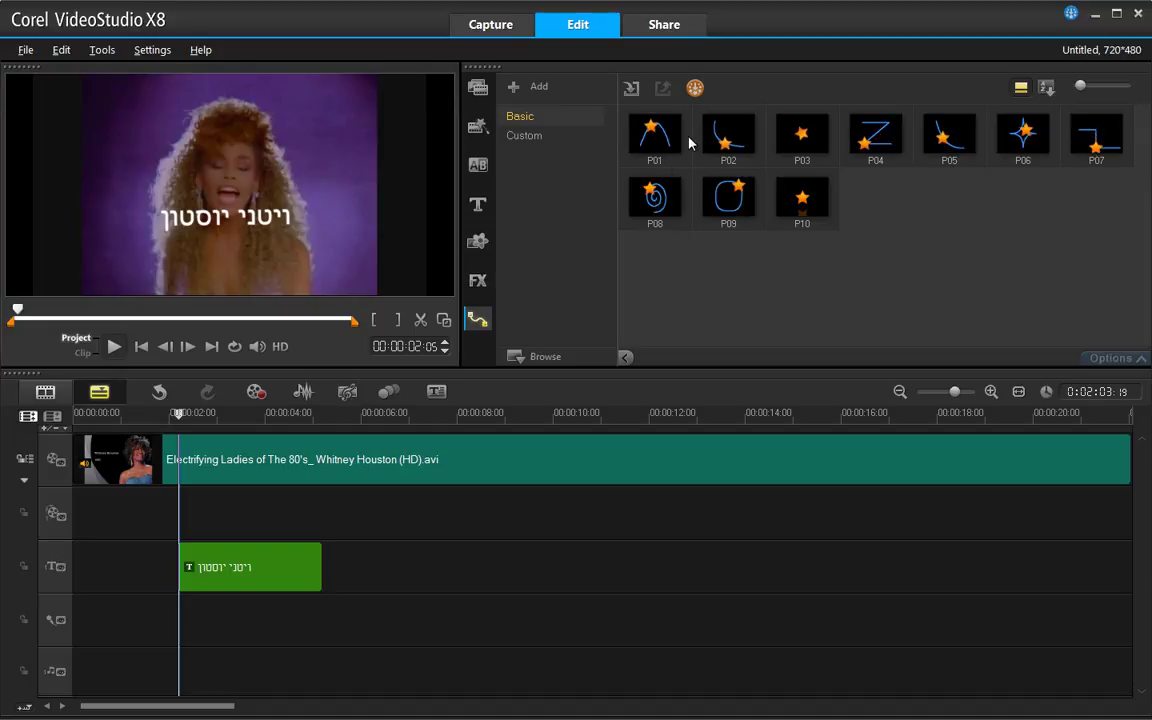
Apply the P01 motion path to the title clip and play the project through that section
click(664, 140)
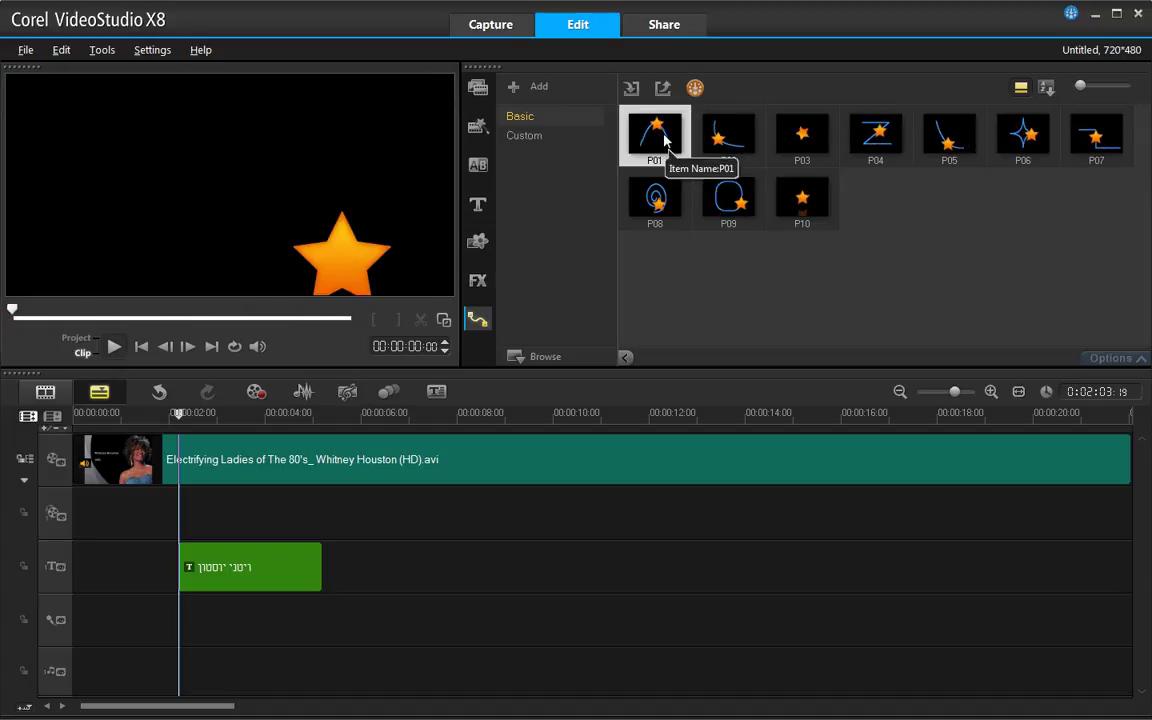
drag(664, 140, 293, 570)
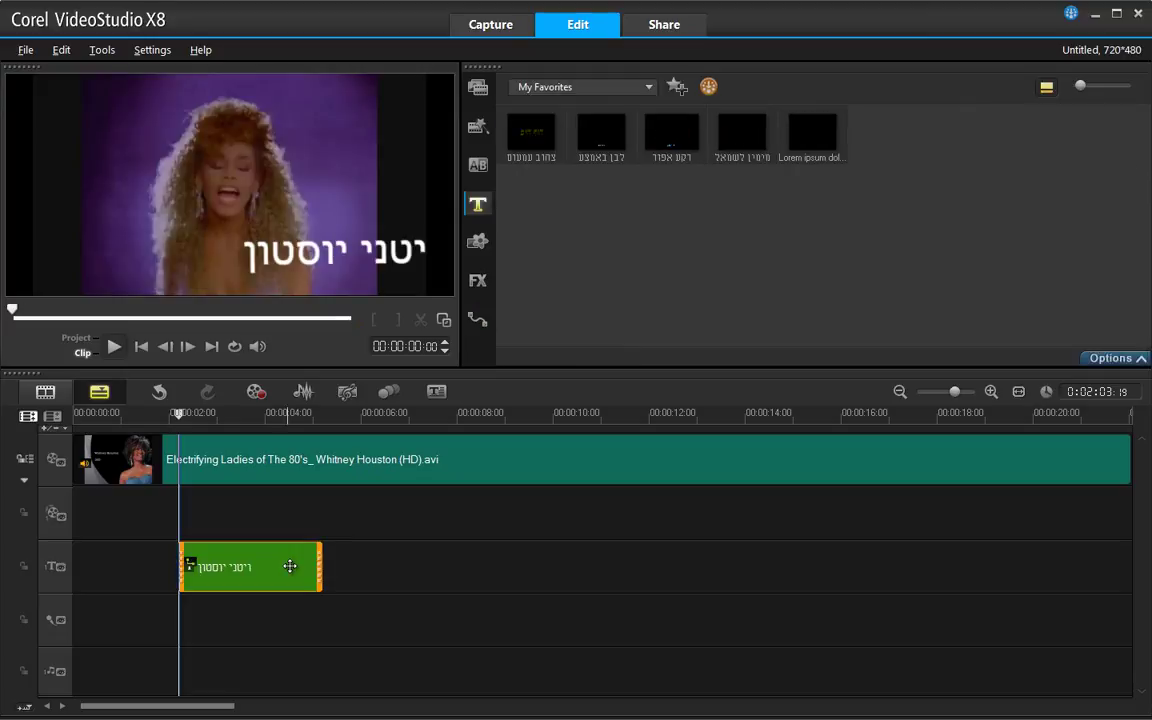
drag(177, 413, 153, 413)
click(113, 346)
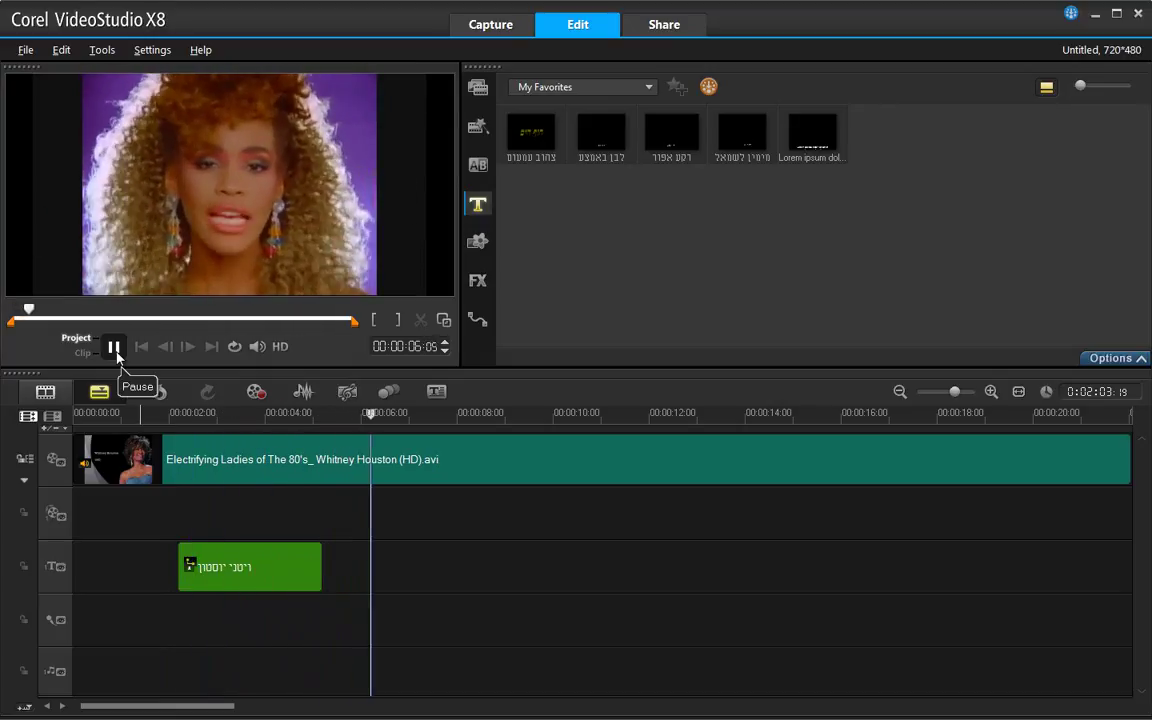
click(115, 352)
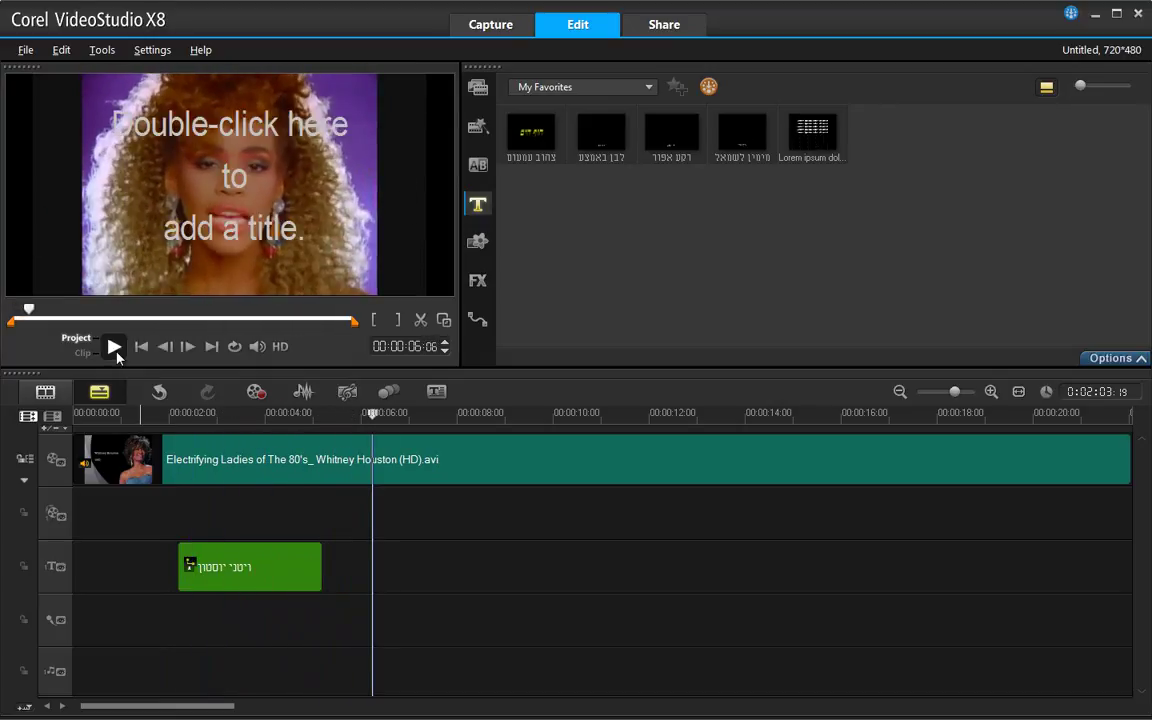
Add the balloons object OB-48.png to the overlay track at 00:00:06:20 and move it to the lower-right area of the video frame
click(477, 241)
click(568, 88)
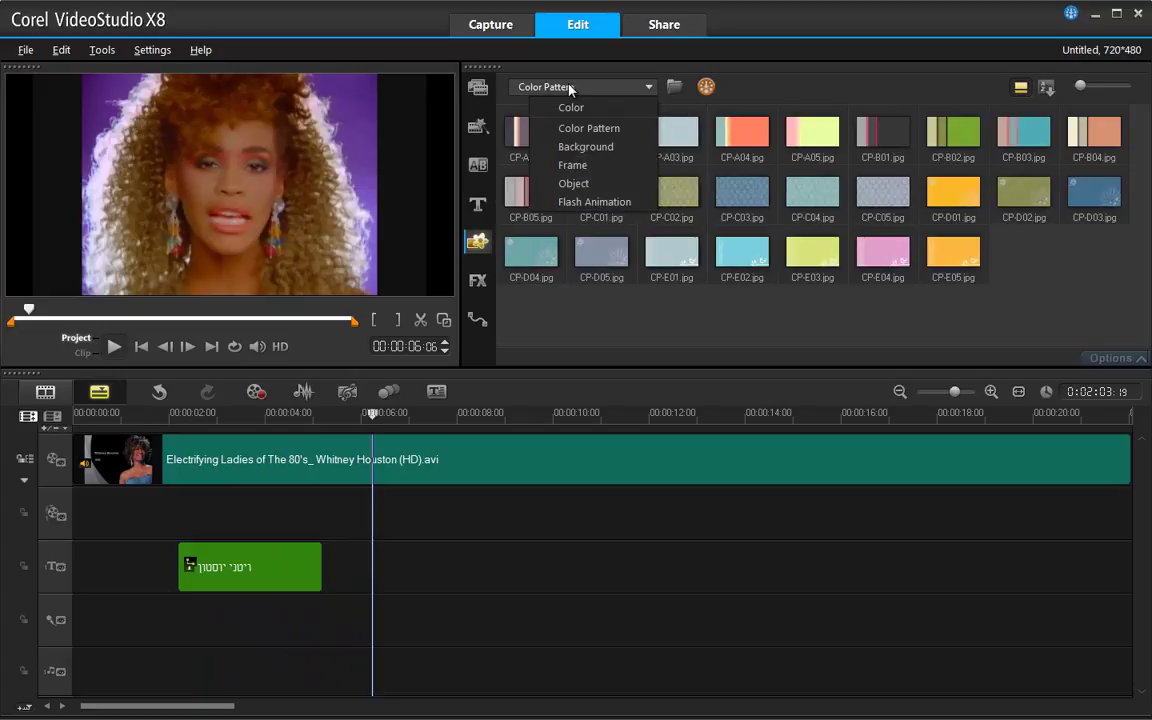
click(578, 184)
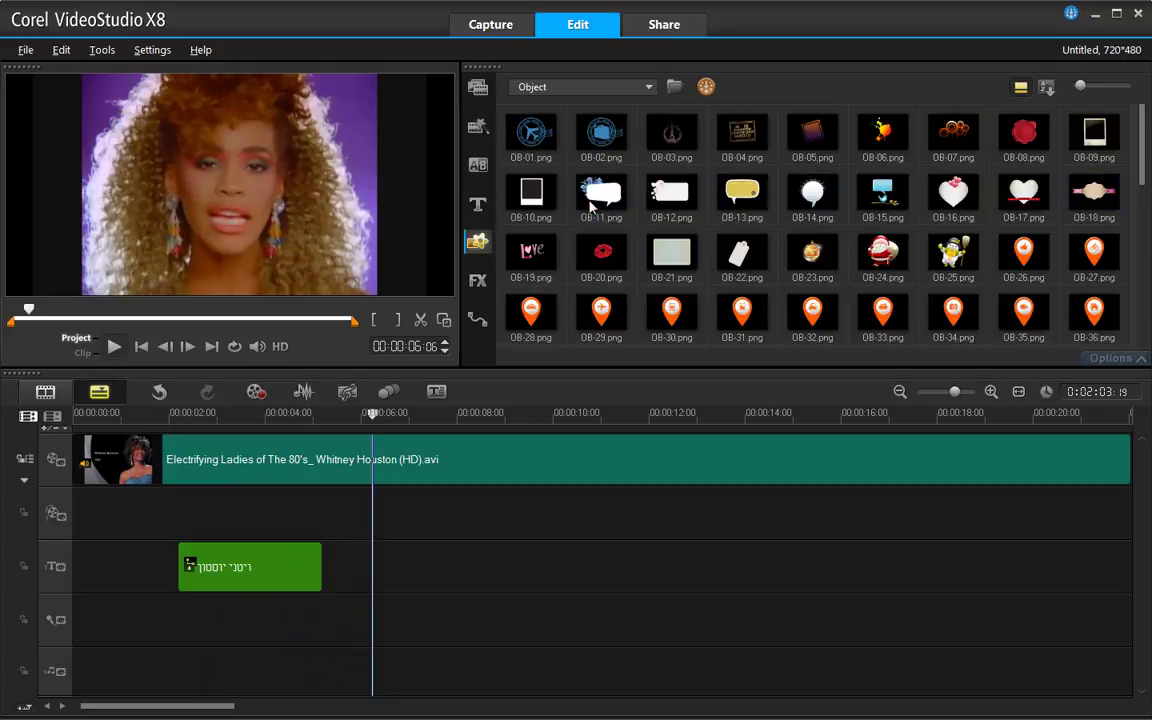
drag(1143, 173, 1143, 237)
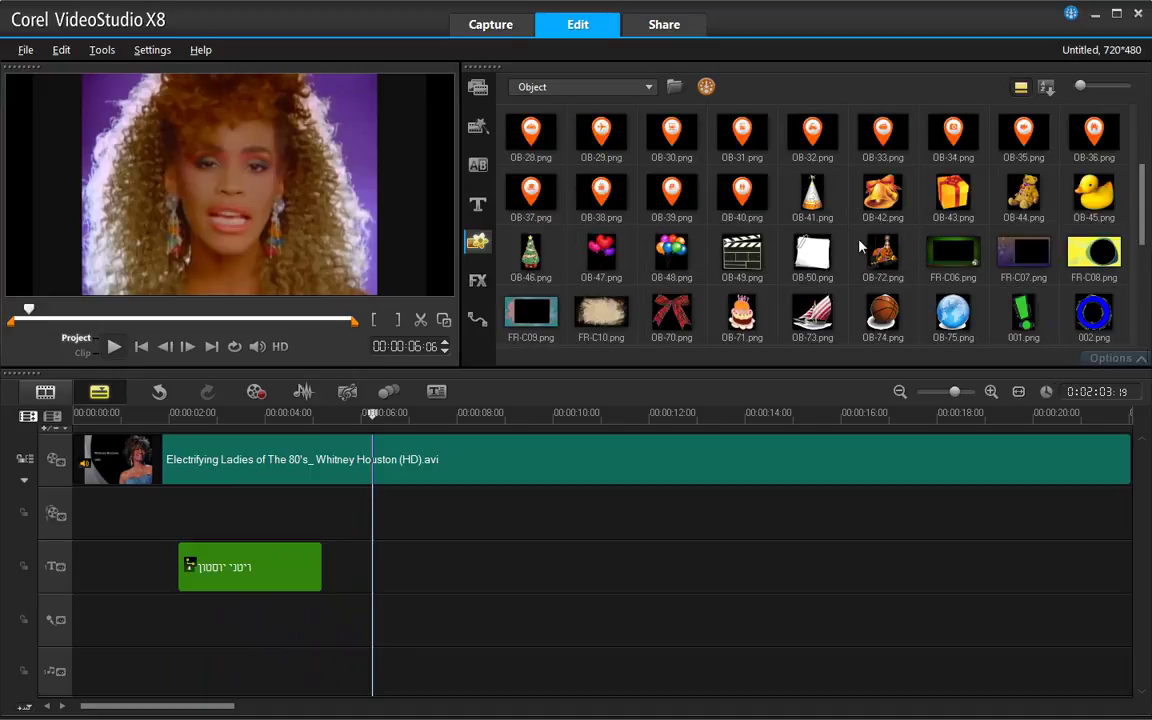
click(670, 255)
drag(628, 297, 400, 503)
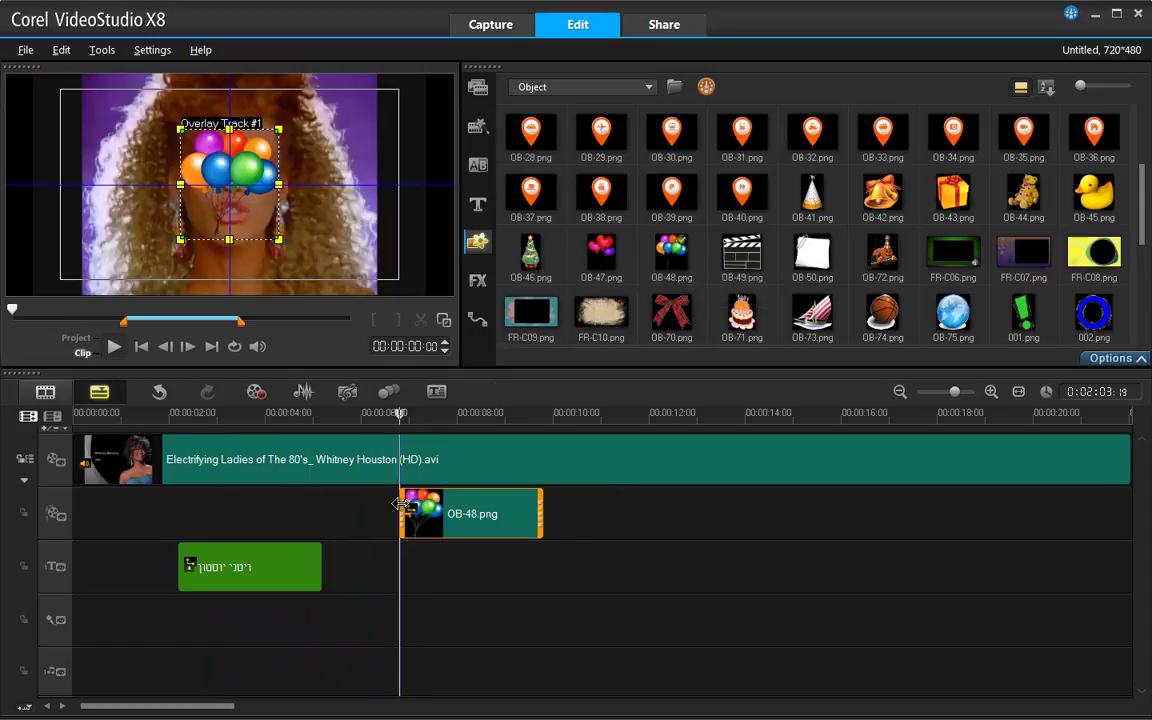
drag(245, 177, 391, 221)
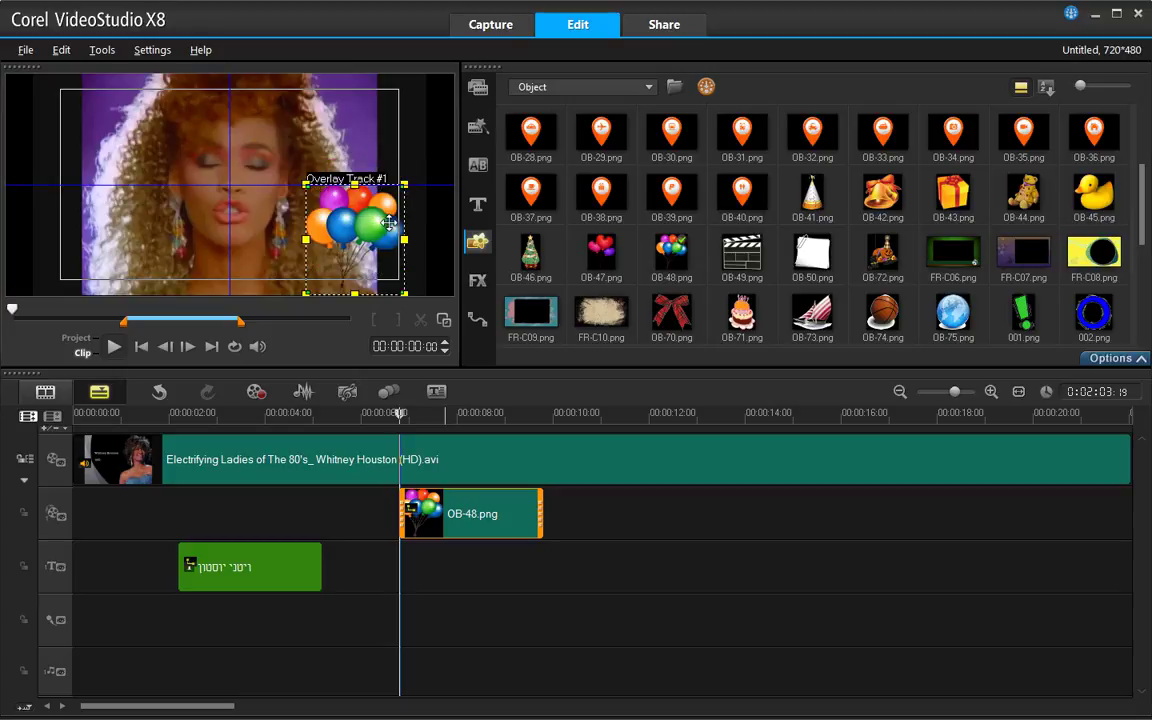
Apply the P09 motion path to the OB-48.png overlay clip and play the project through that section
click(478, 320)
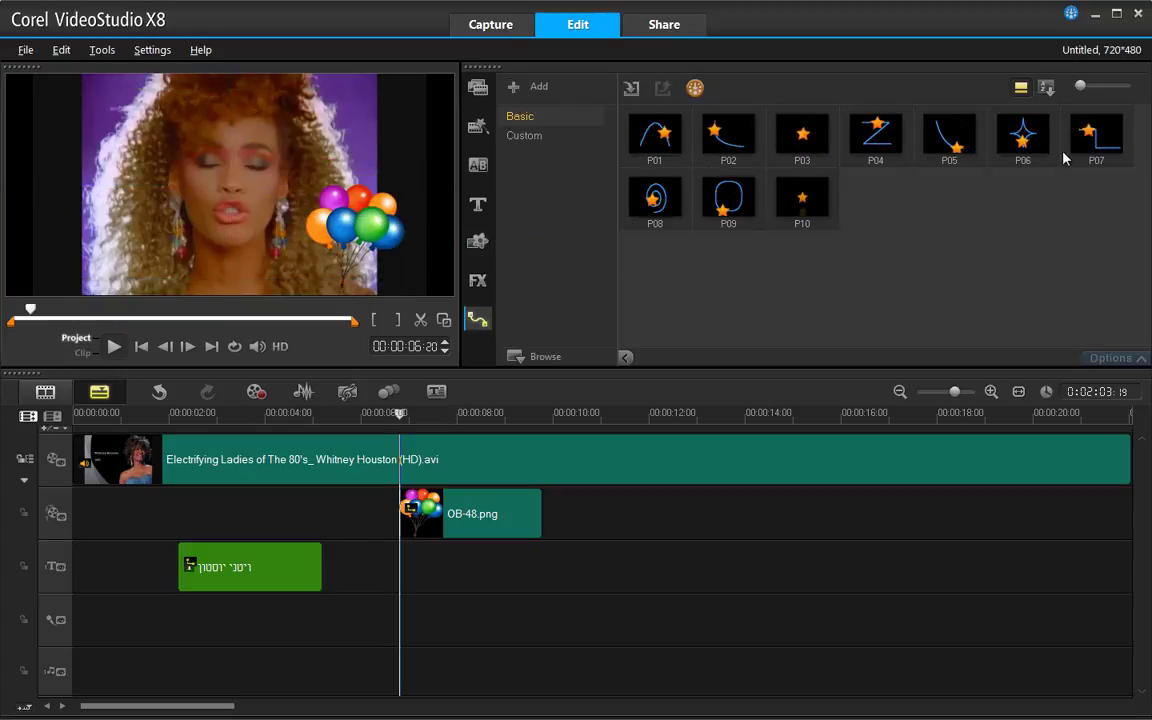
click(729, 200)
drag(729, 200, 487, 506)
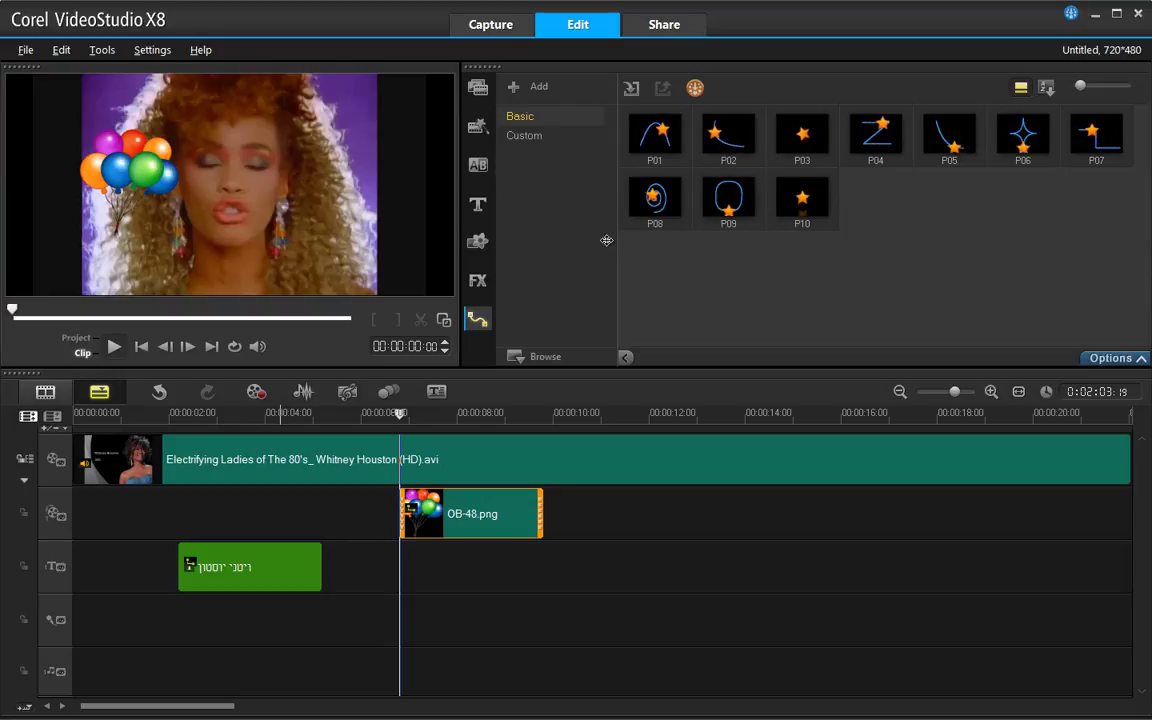
drag(399, 413, 382, 413)
click(113, 346)
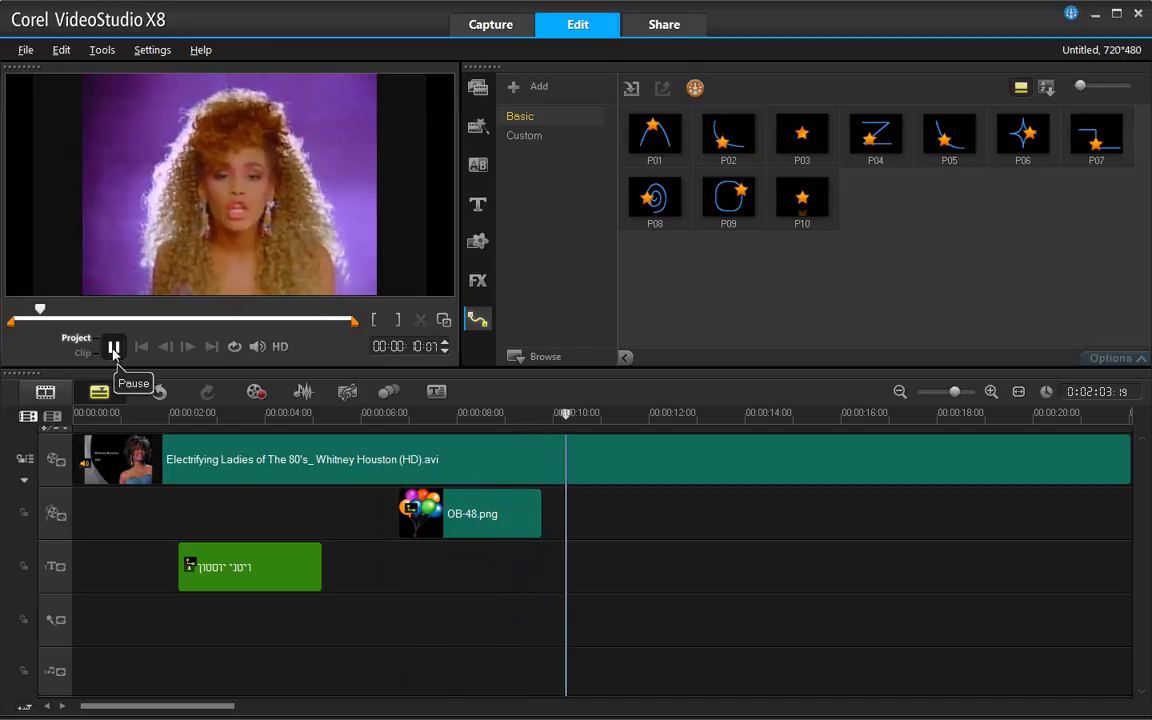
click(113, 347)
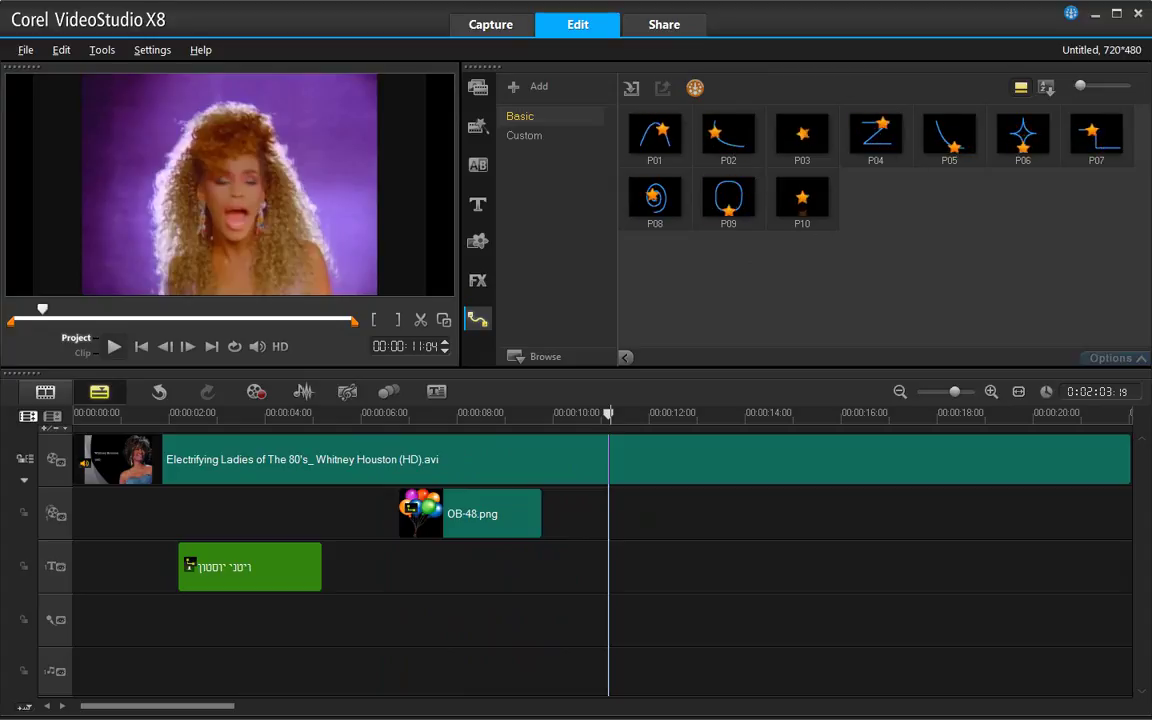
Add the wax seal object OB-08.png to the overlay track at about 12 seconds and move it to the lower-right of the video frame
click(781, 412)
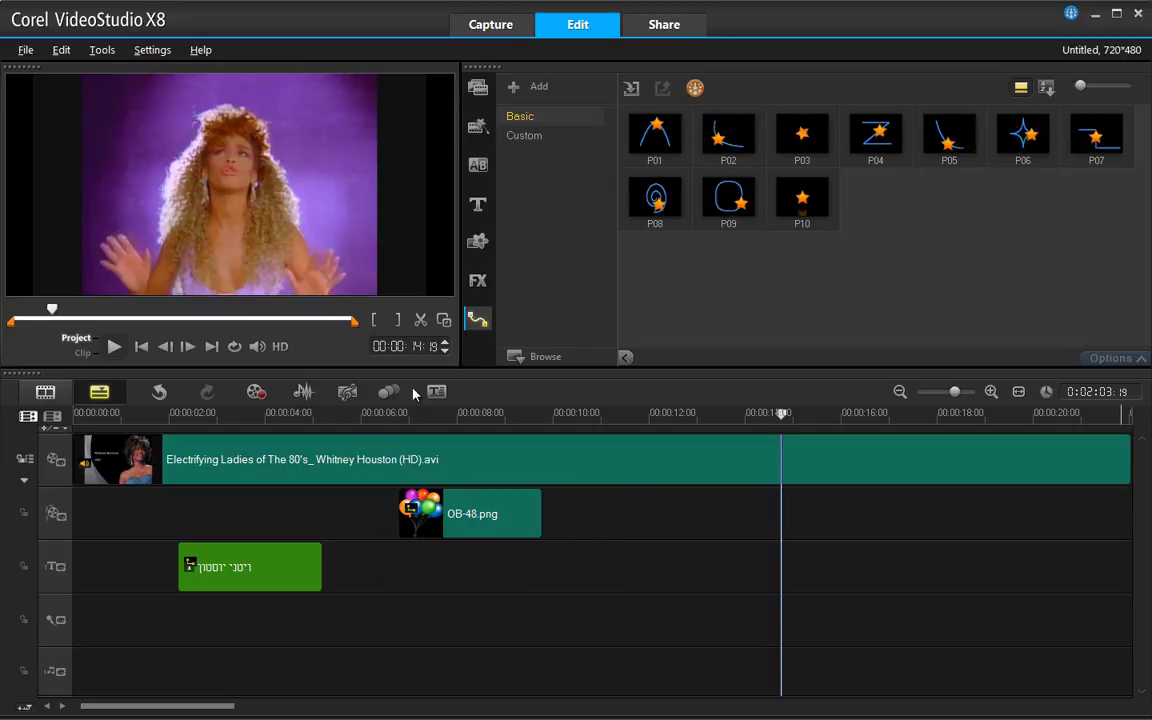
click(477, 241)
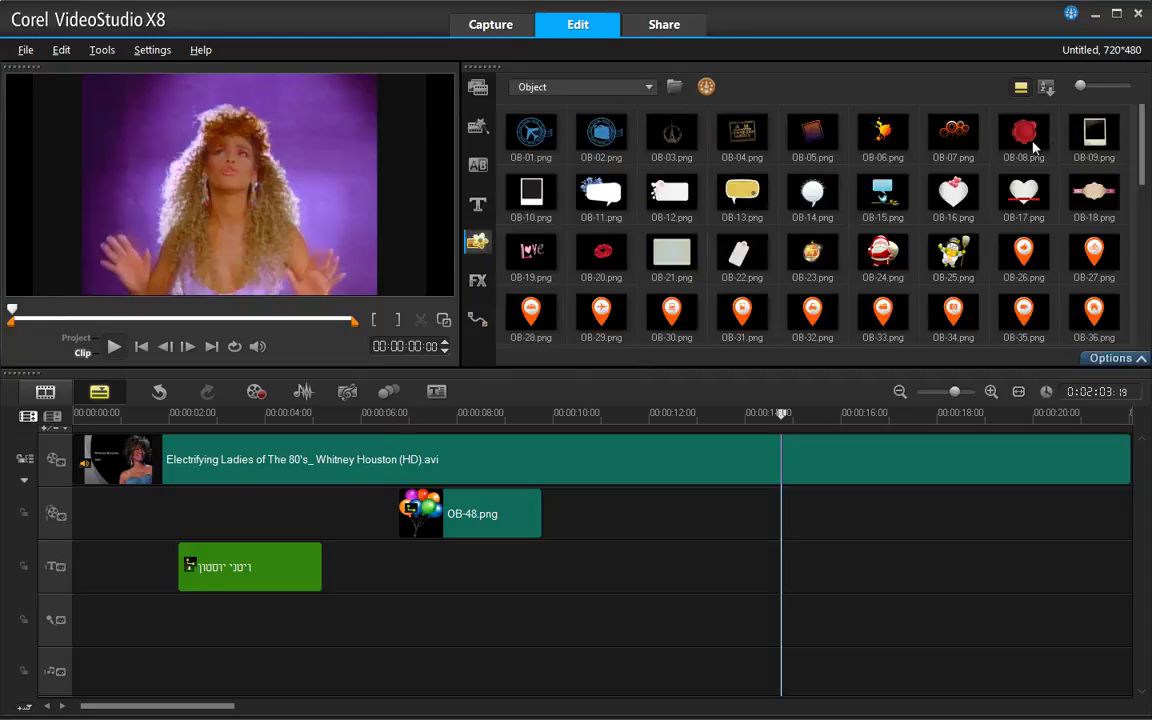
click(1035, 147)
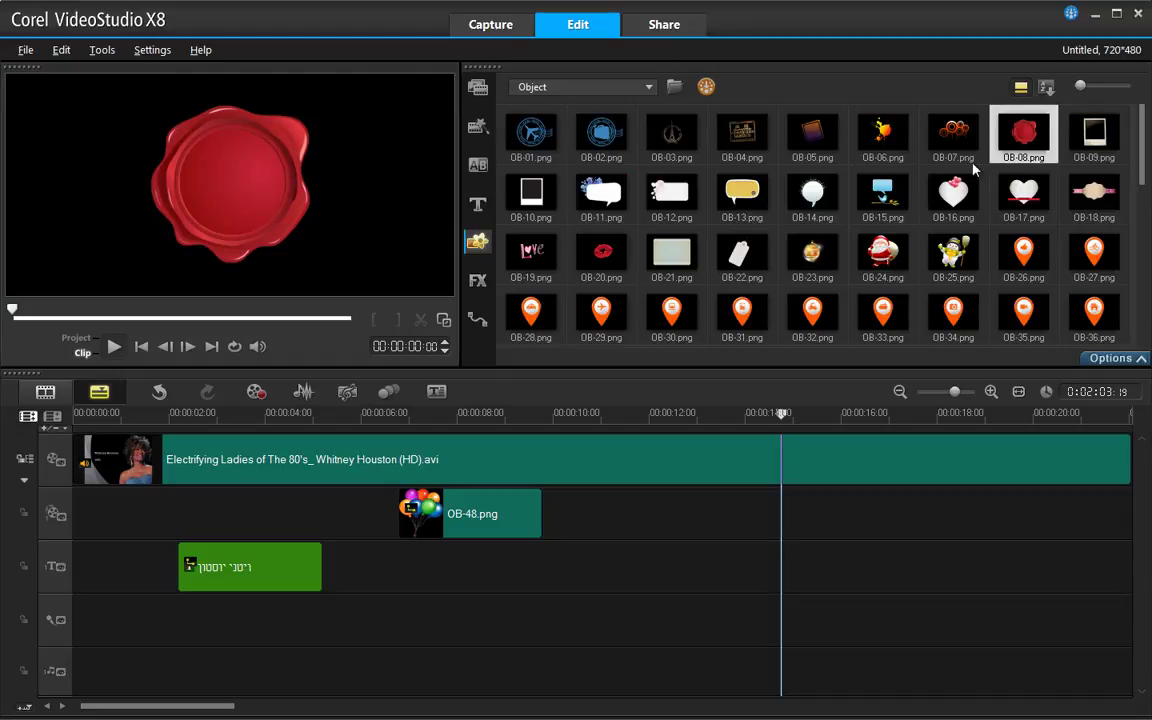
drag(1022, 168, 651, 516)
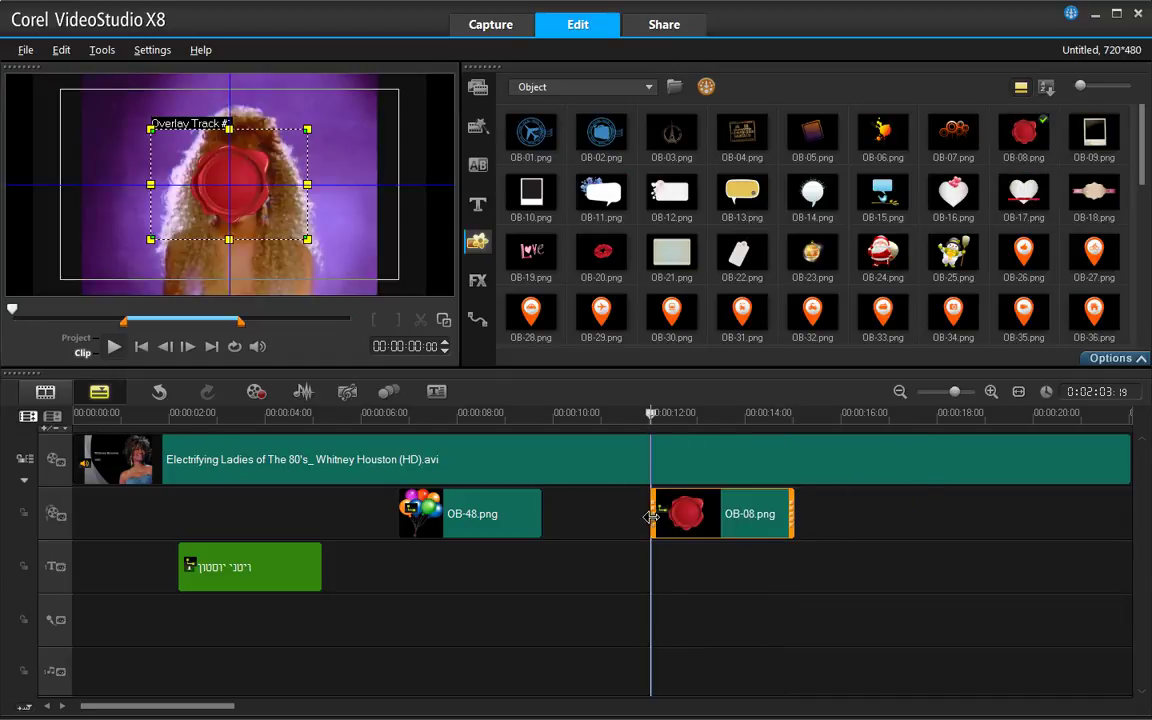
drag(249, 202, 354, 261)
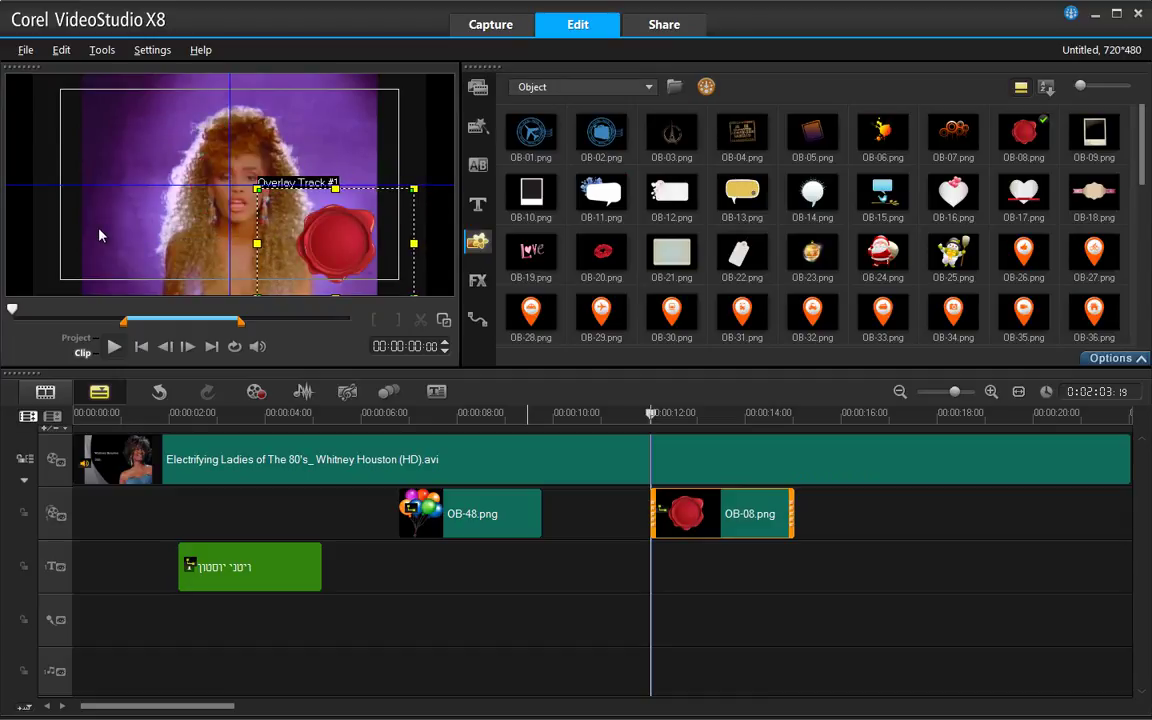
Set OB-08.png's basic motion to enter from the right and exit to the left, with fade-in and fade-out
double_click(691, 526)
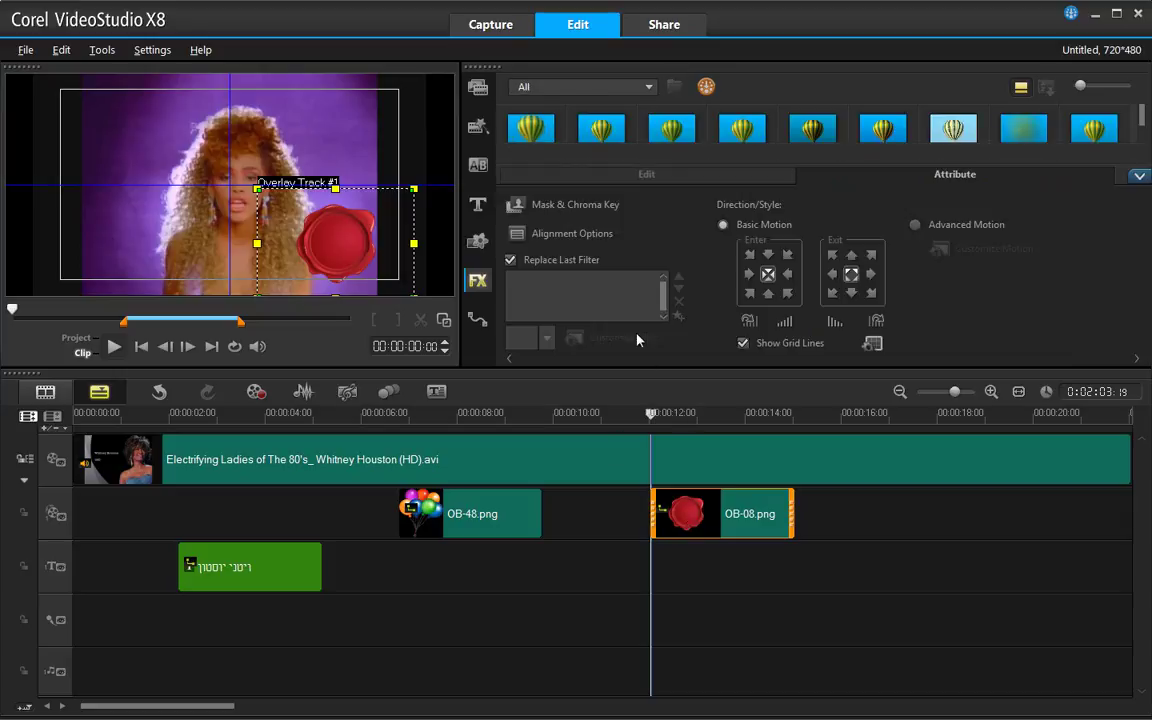
click(626, 177)
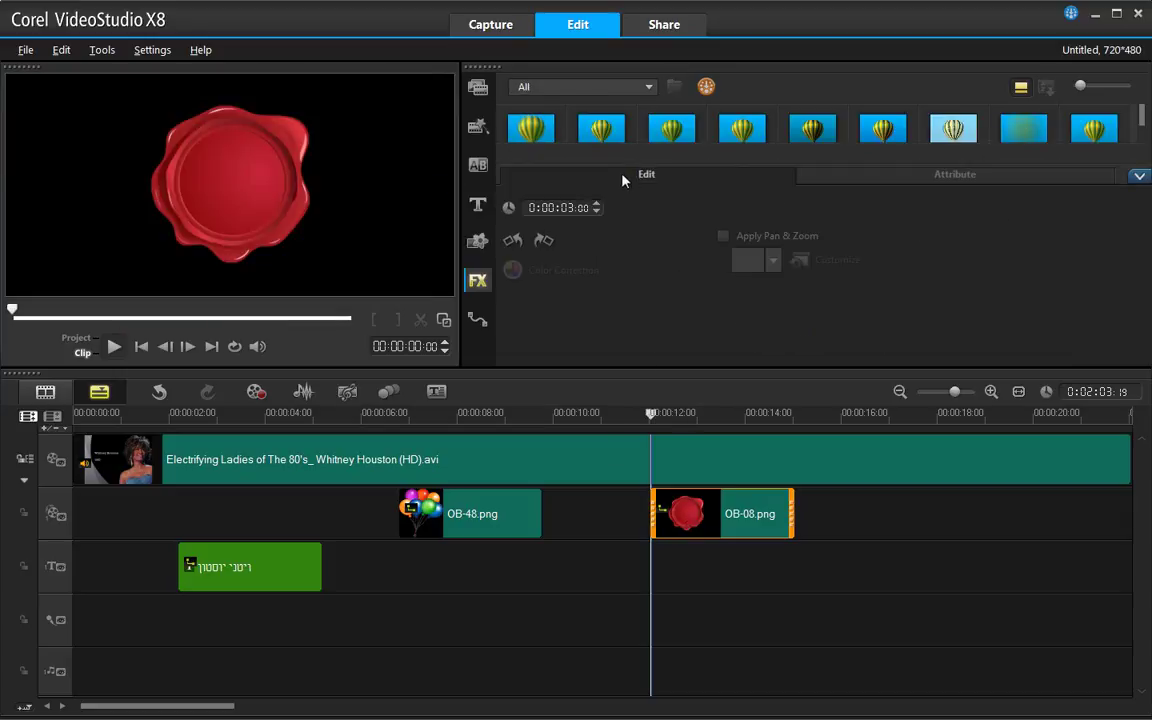
click(910, 180)
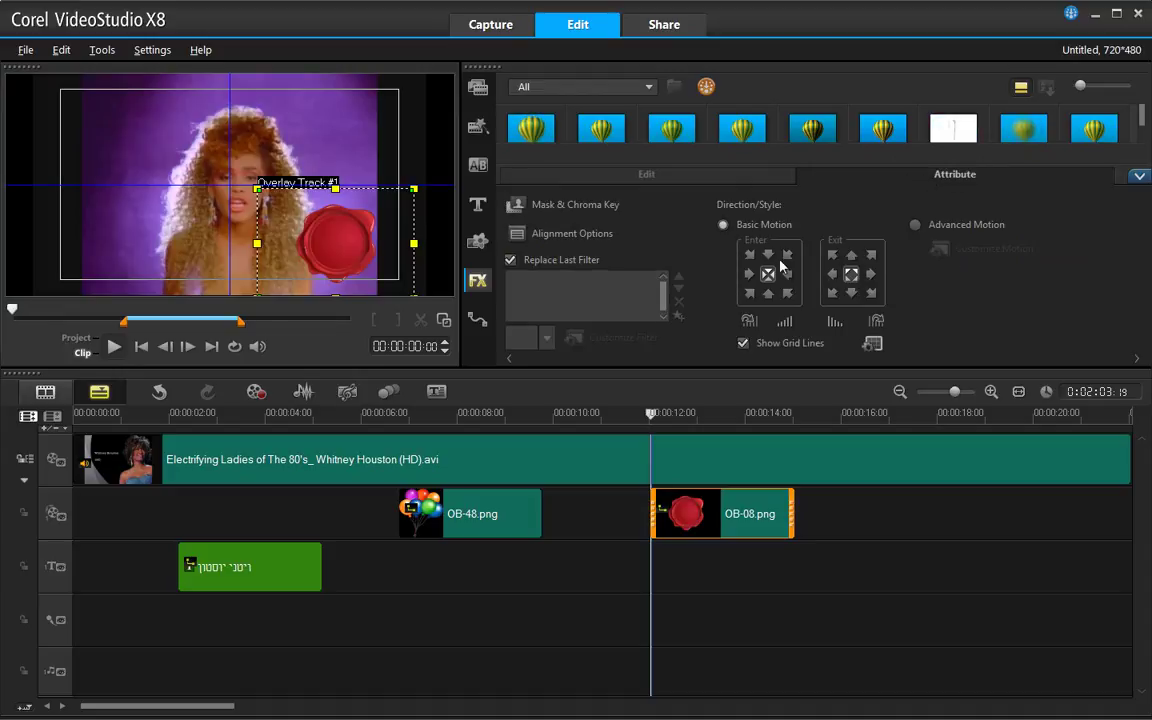
click(849, 274)
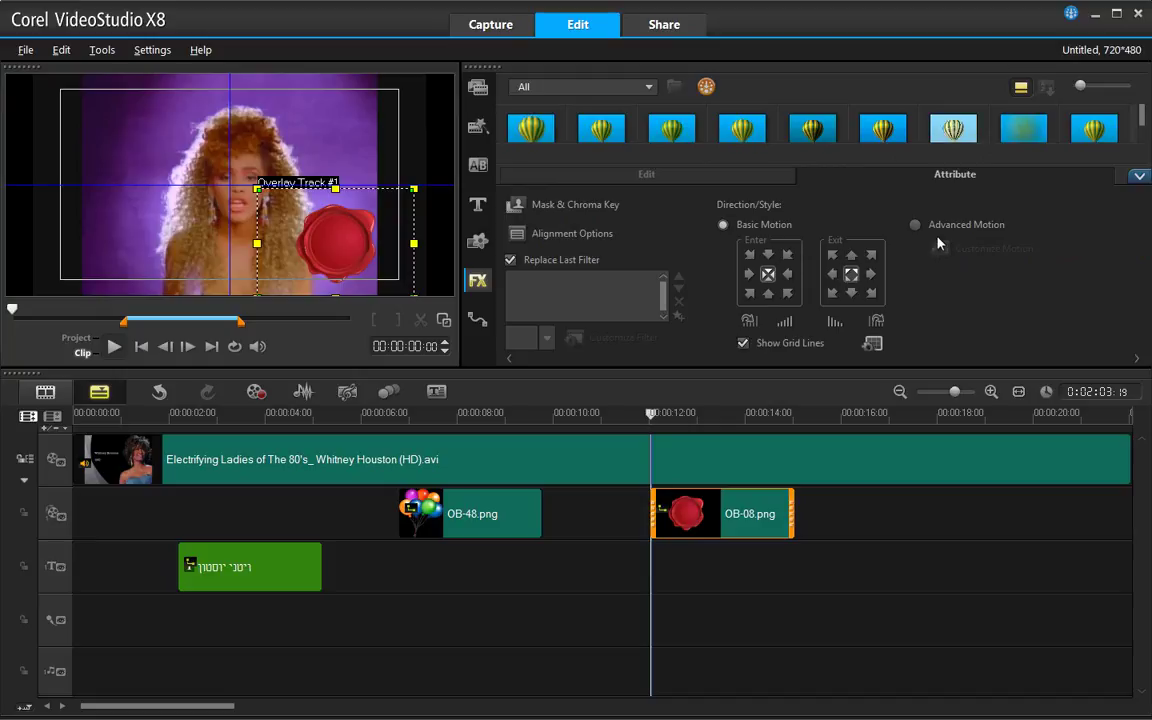
click(787, 274)
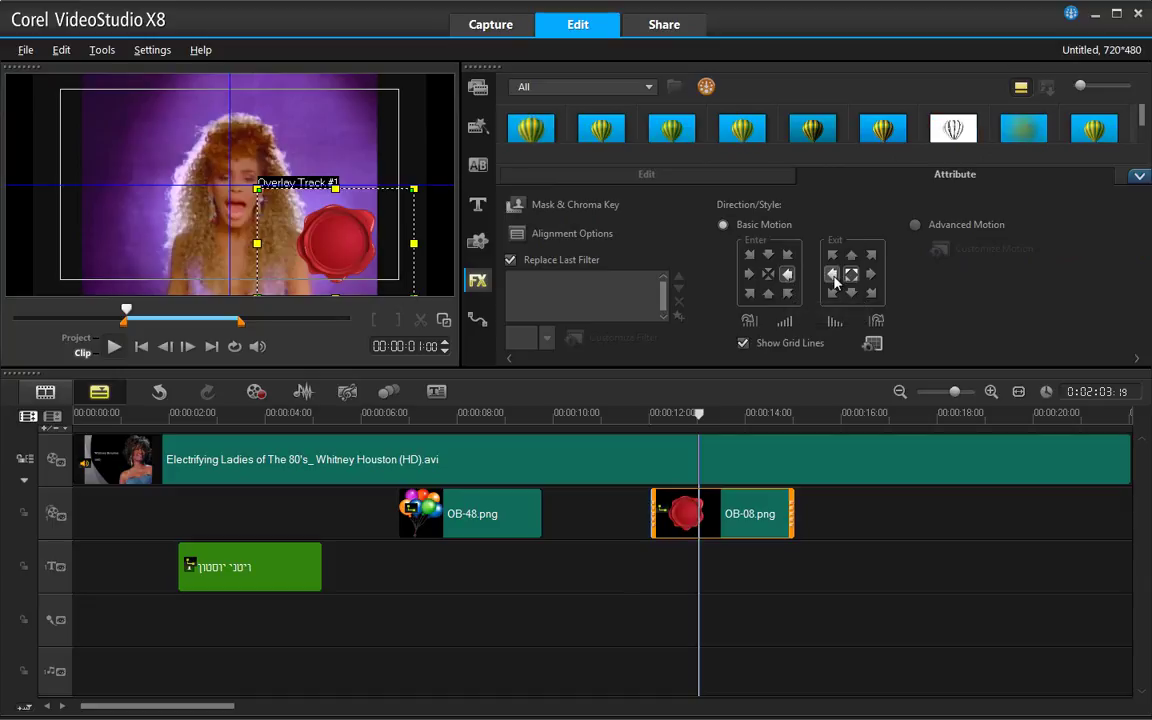
click(832, 273)
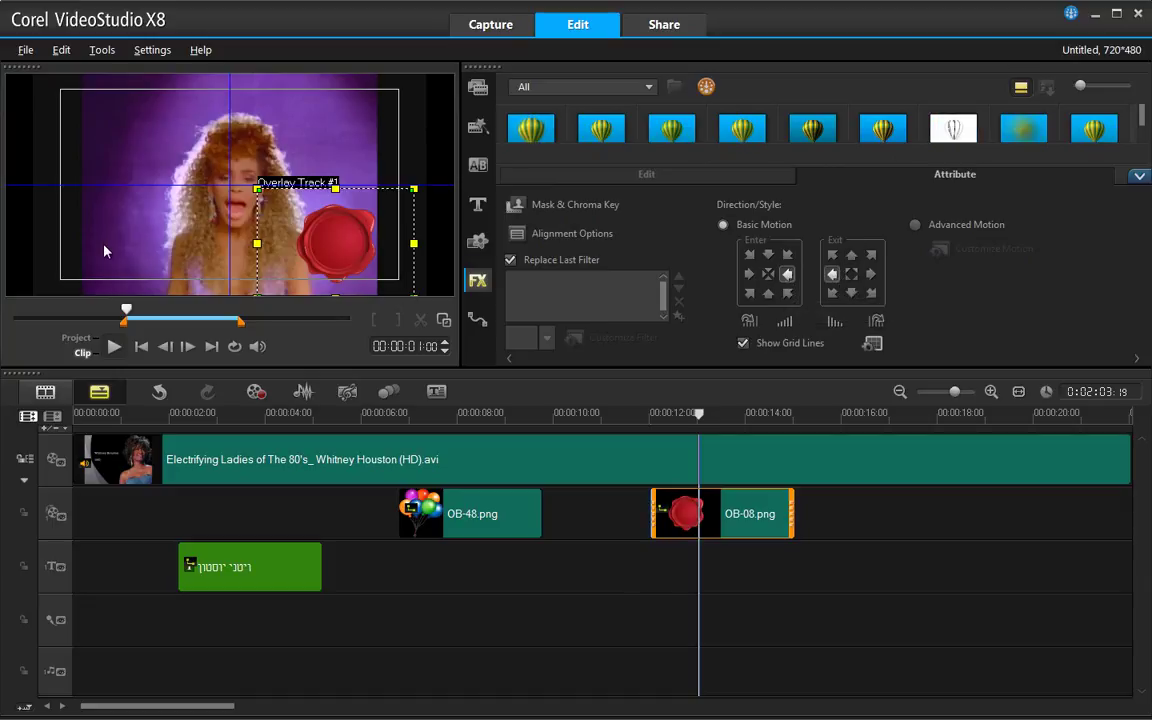
click(785, 321)
click(835, 322)
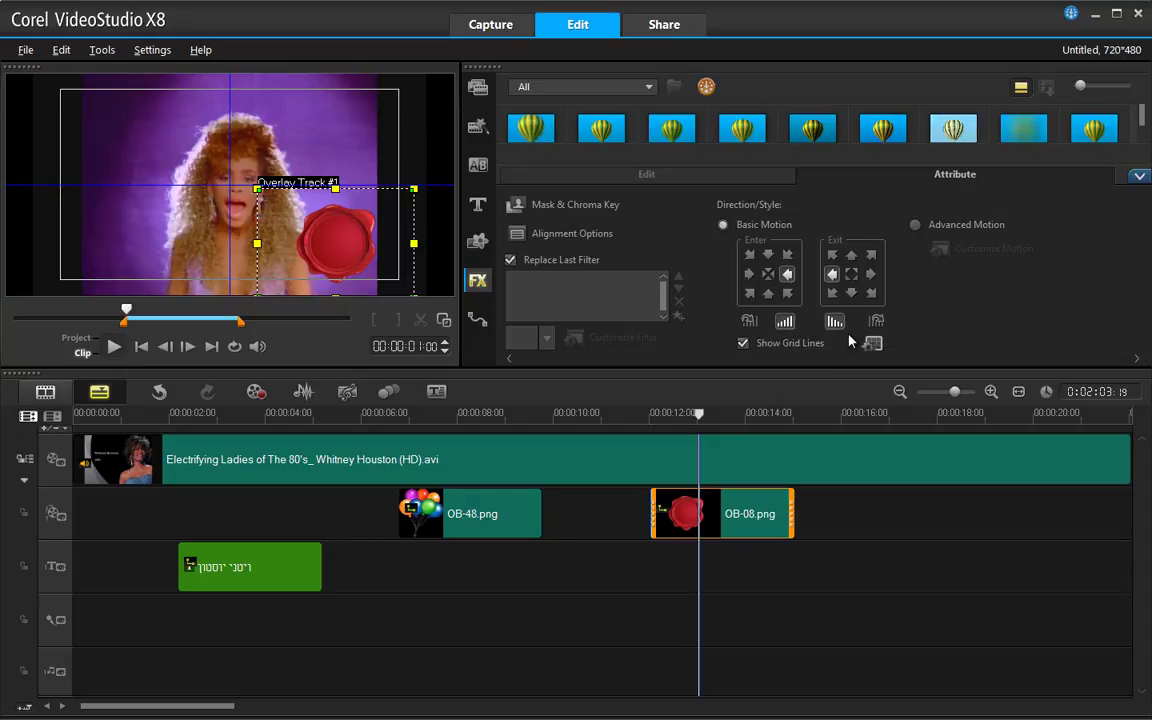
Play the project from just before OB-08.png to check its motion and fades, and reselect the clip
click(633, 413)
click(595, 422)
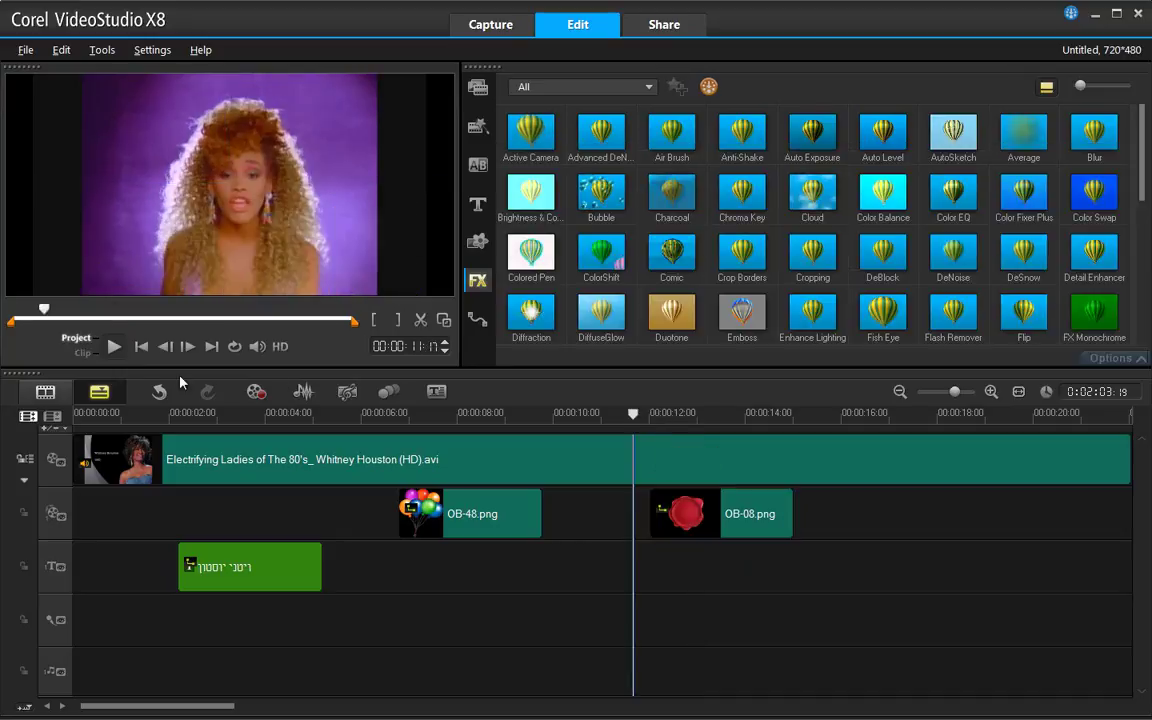
click(114, 346)
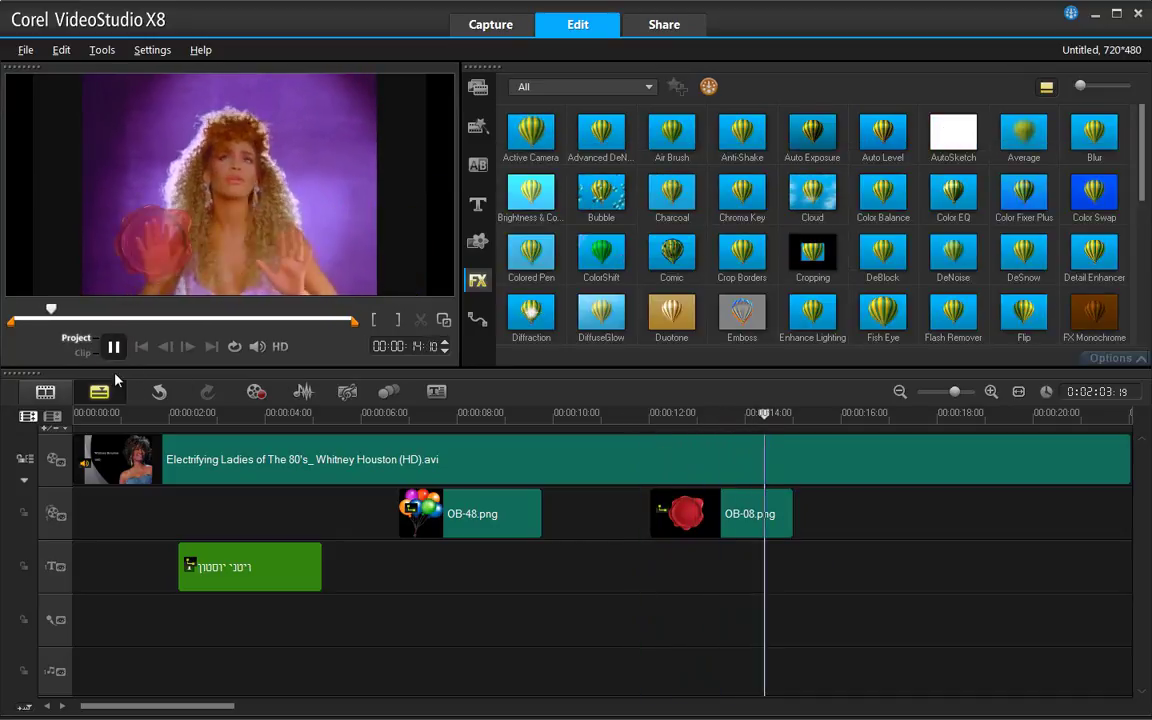
click(114, 346)
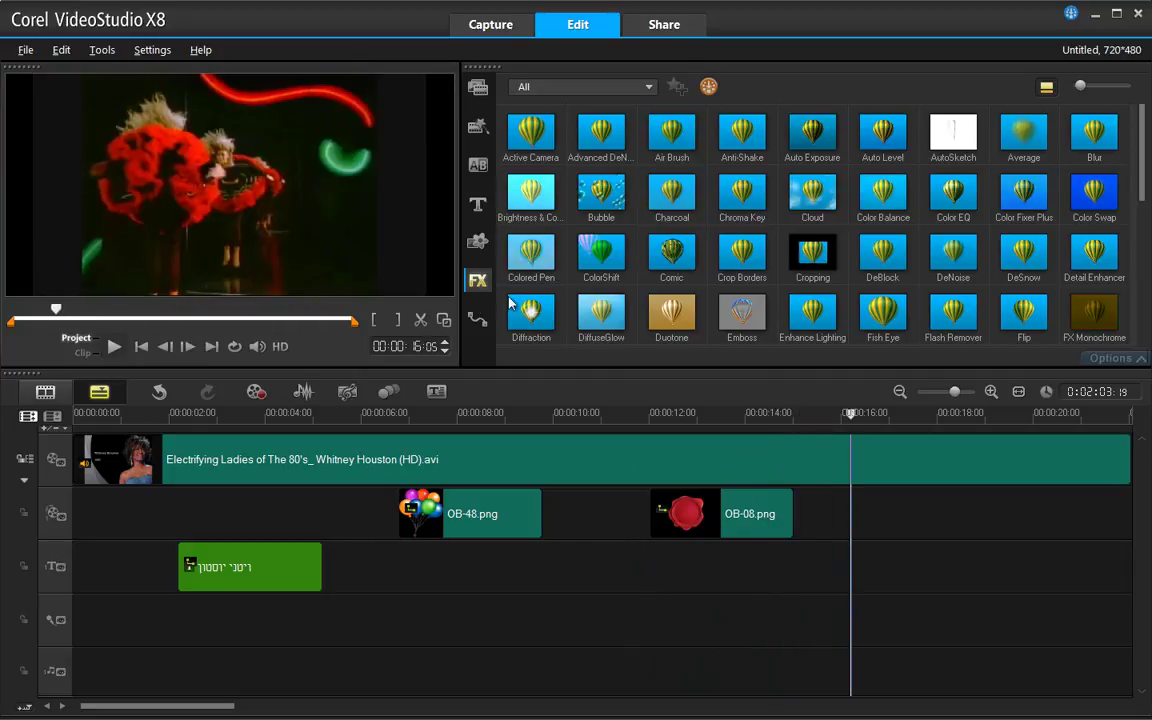
click(728, 512)
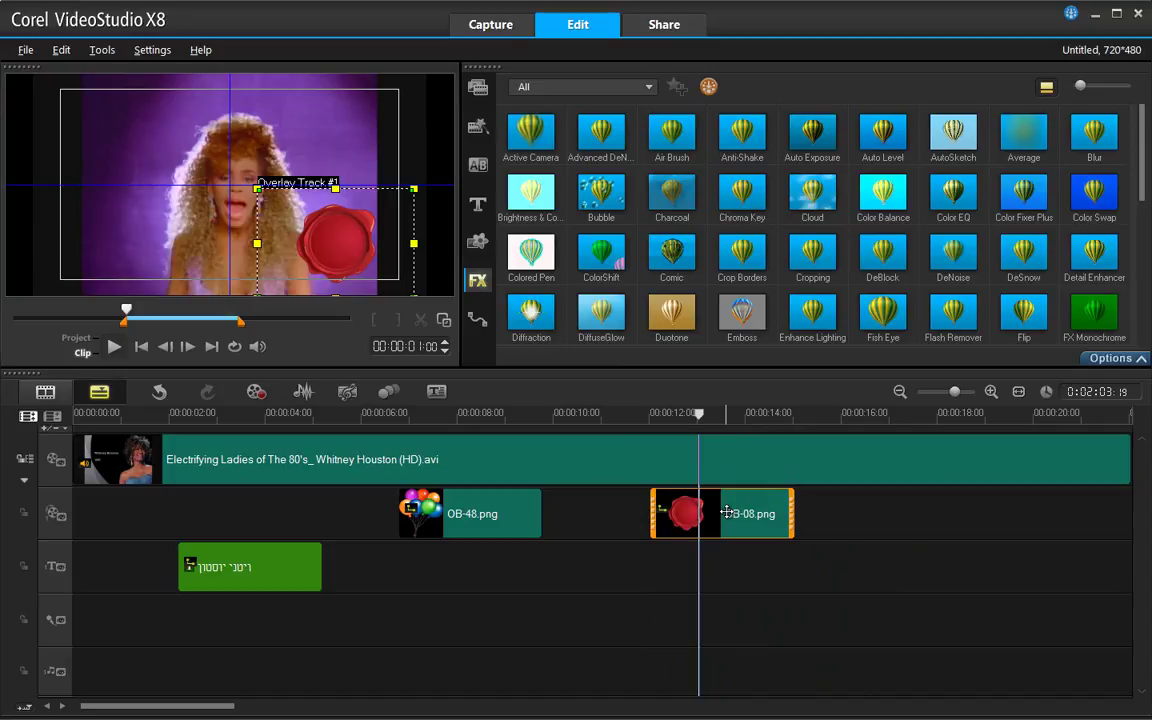
Add the heart object OB-16.png to the overlay track at about 16 seconds and move it to the right side of the video frame
click(836, 413)
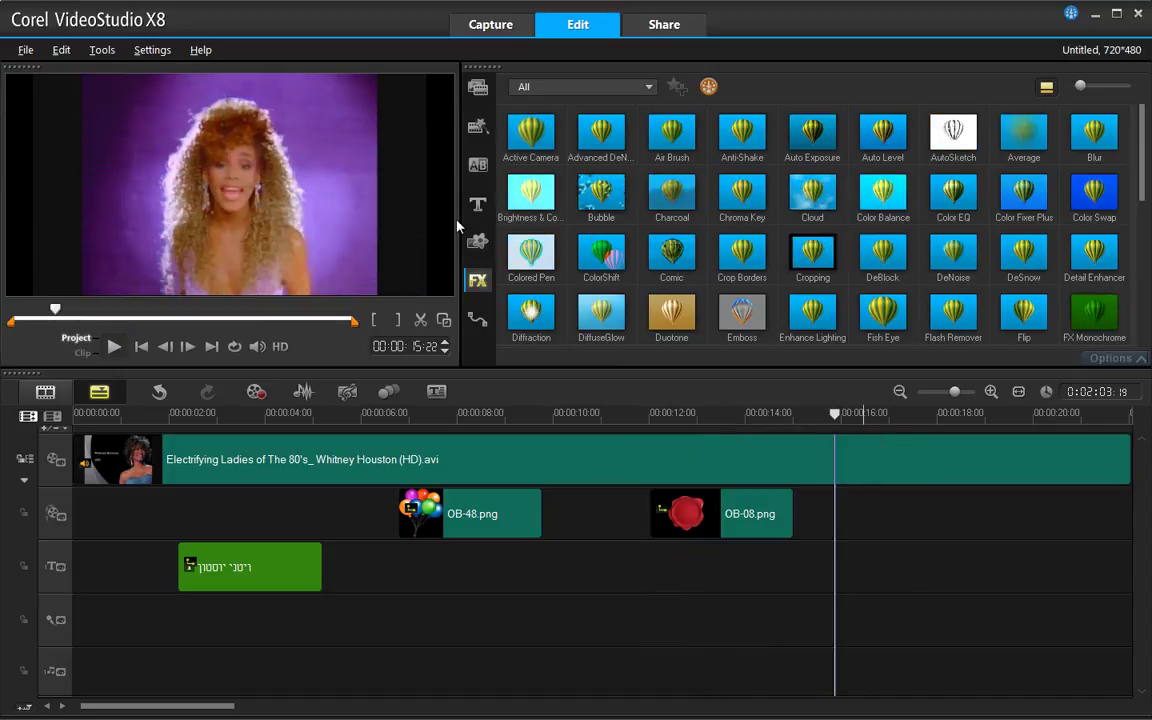
click(477, 241)
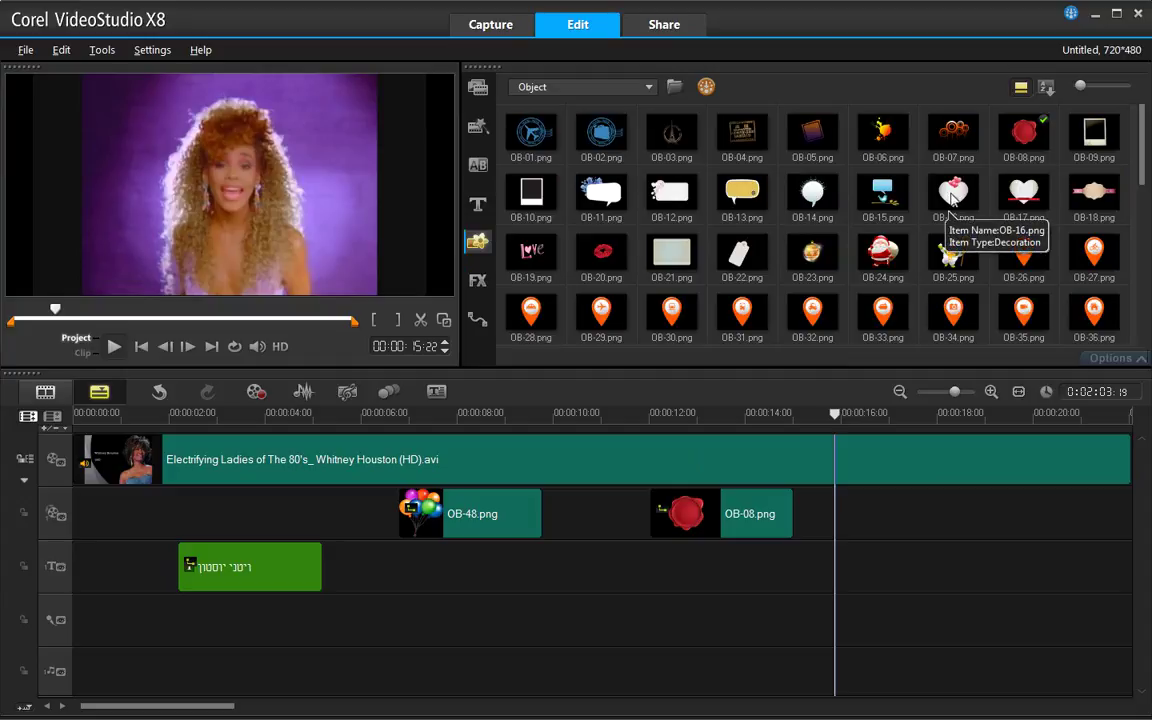
drag(940, 207, 852, 508)
drag(258, 177, 409, 165)
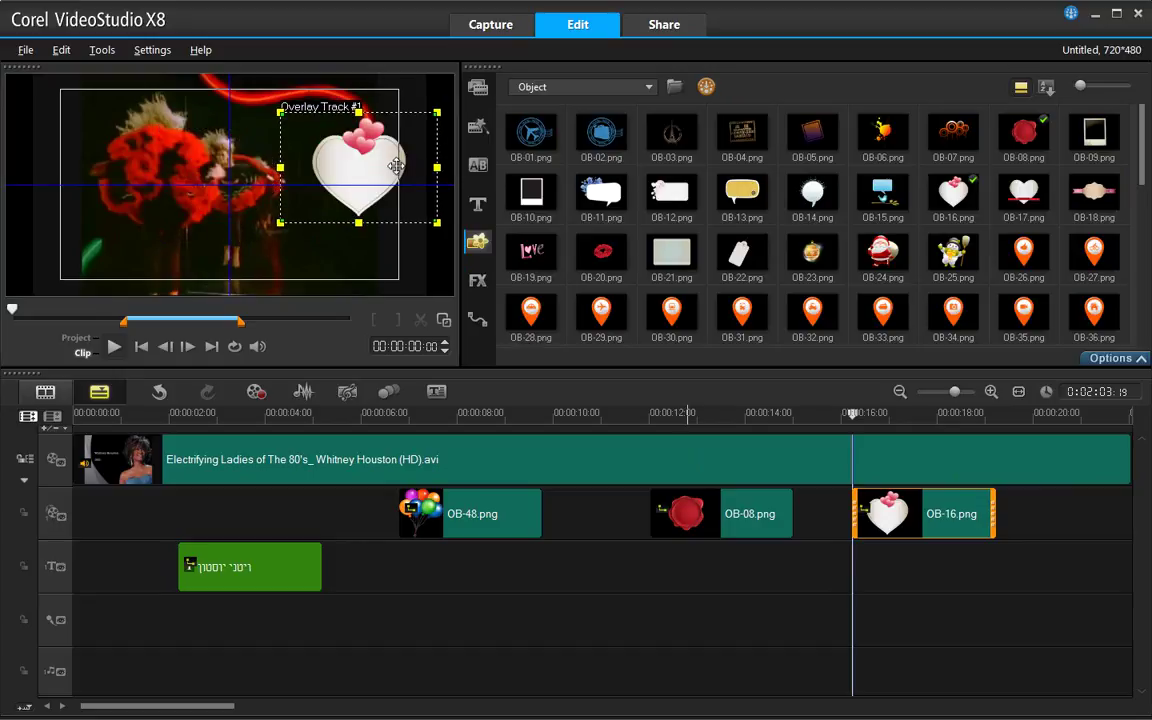
Switch OB-16.png to advanced motion and add keyframes at 0:00:00.21, 0:00:01.13 and 0:00:02.07 in its custom motion
double_click(940, 513)
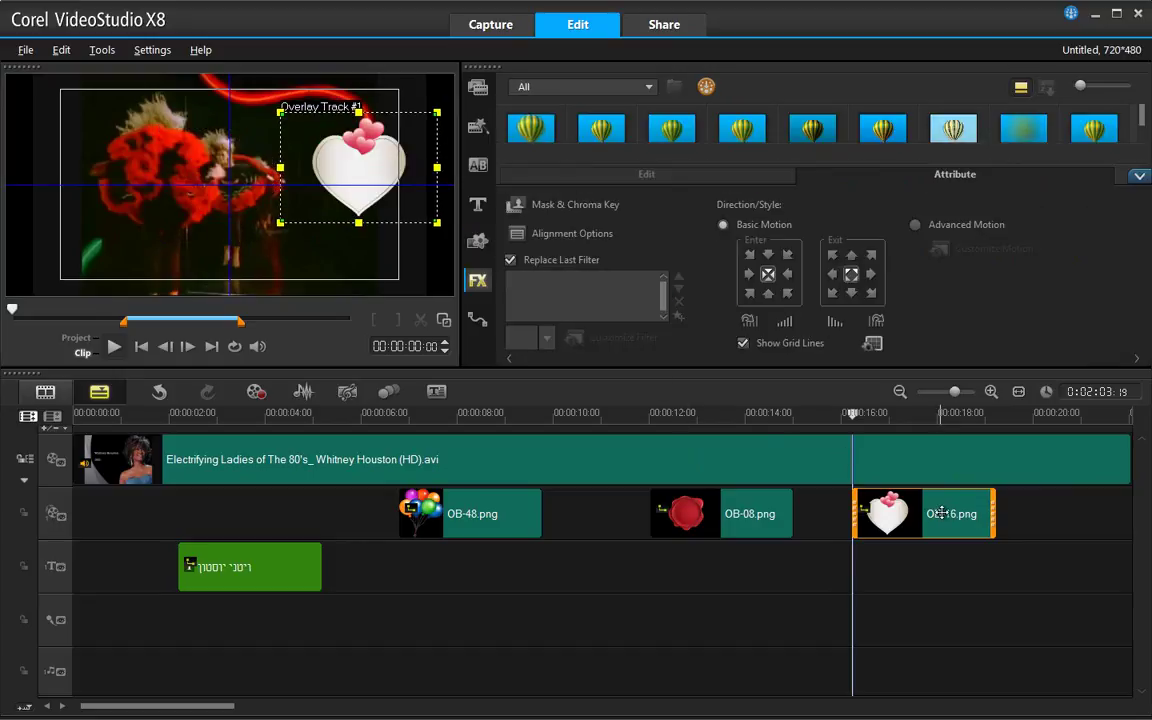
click(938, 230)
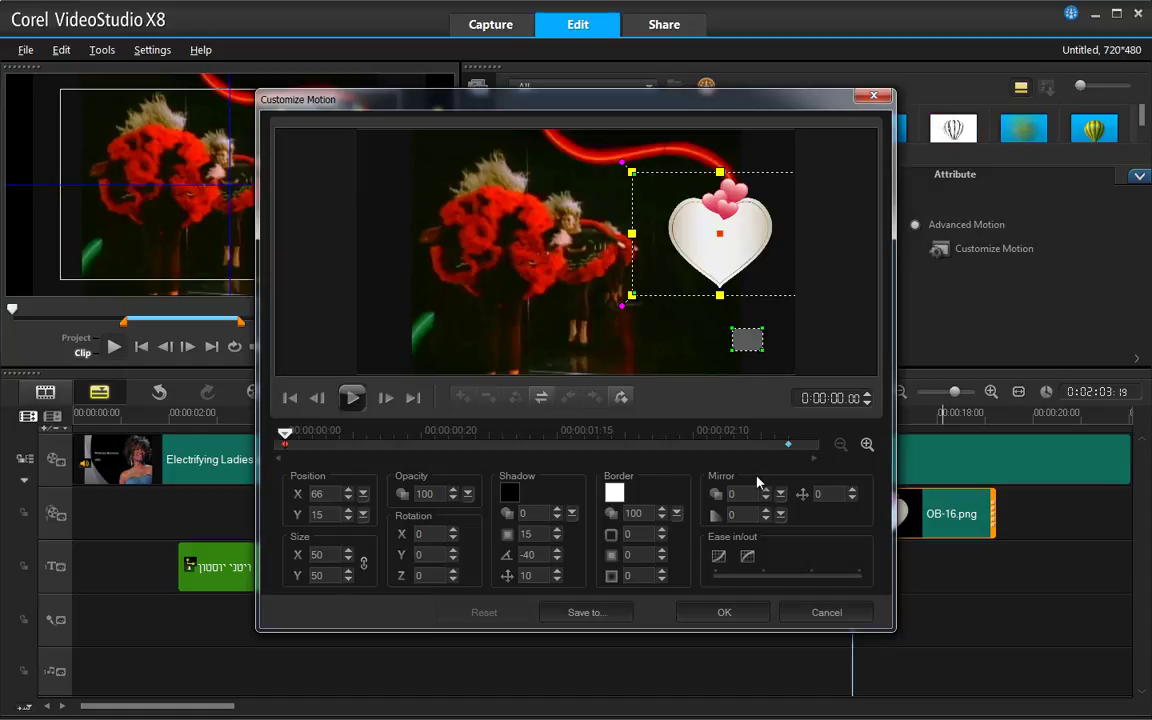
click(428, 446)
click(543, 446)
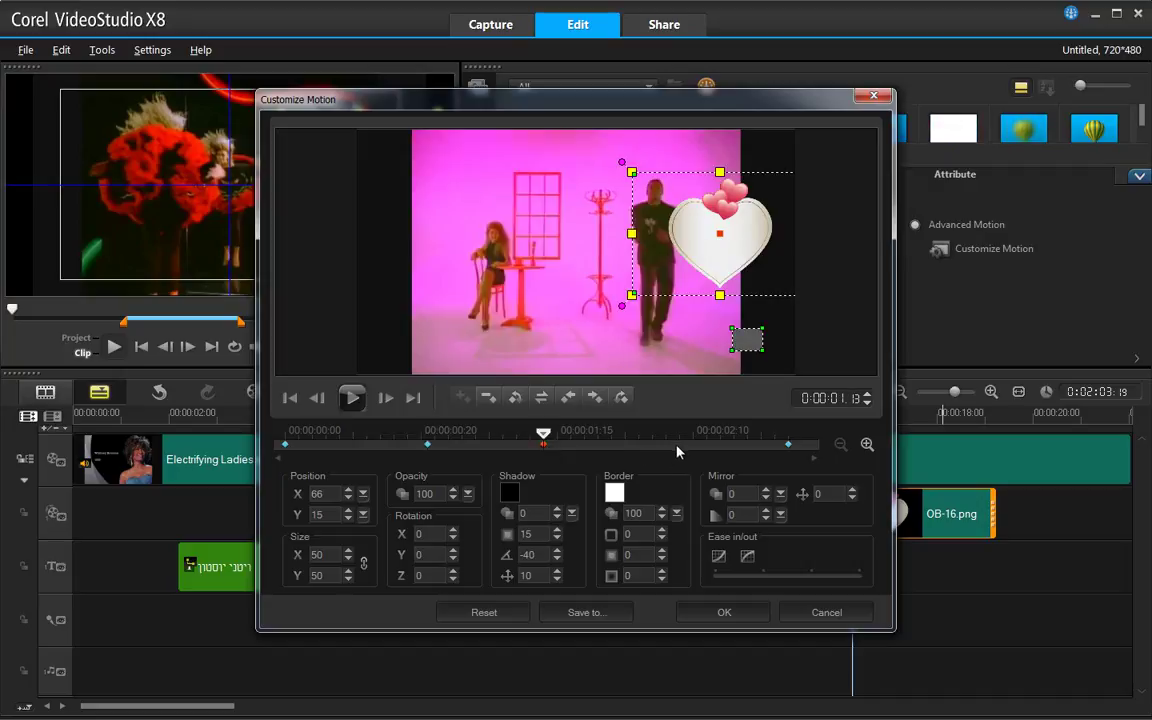
click(675, 447)
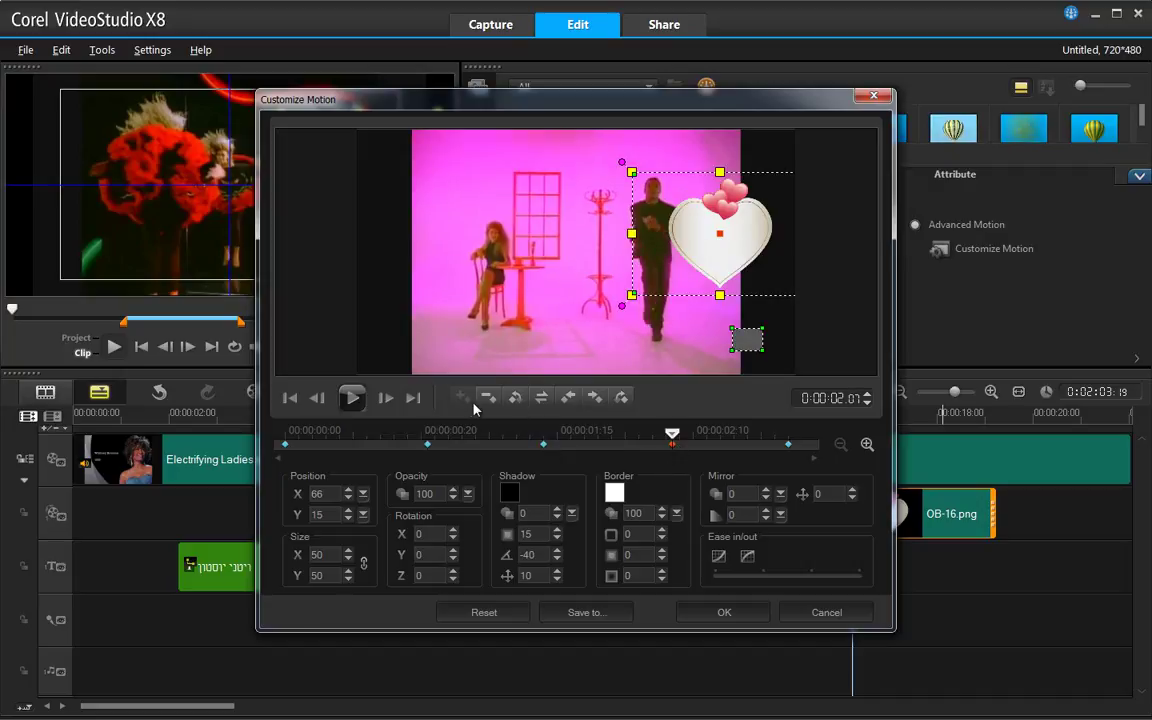
Shrink and move the heart at the first keyframe, and at 0:00:00.21 place it at X 10, Y 34 with Z rotation 39
click(286, 445)
drag(719, 282, 640, 324)
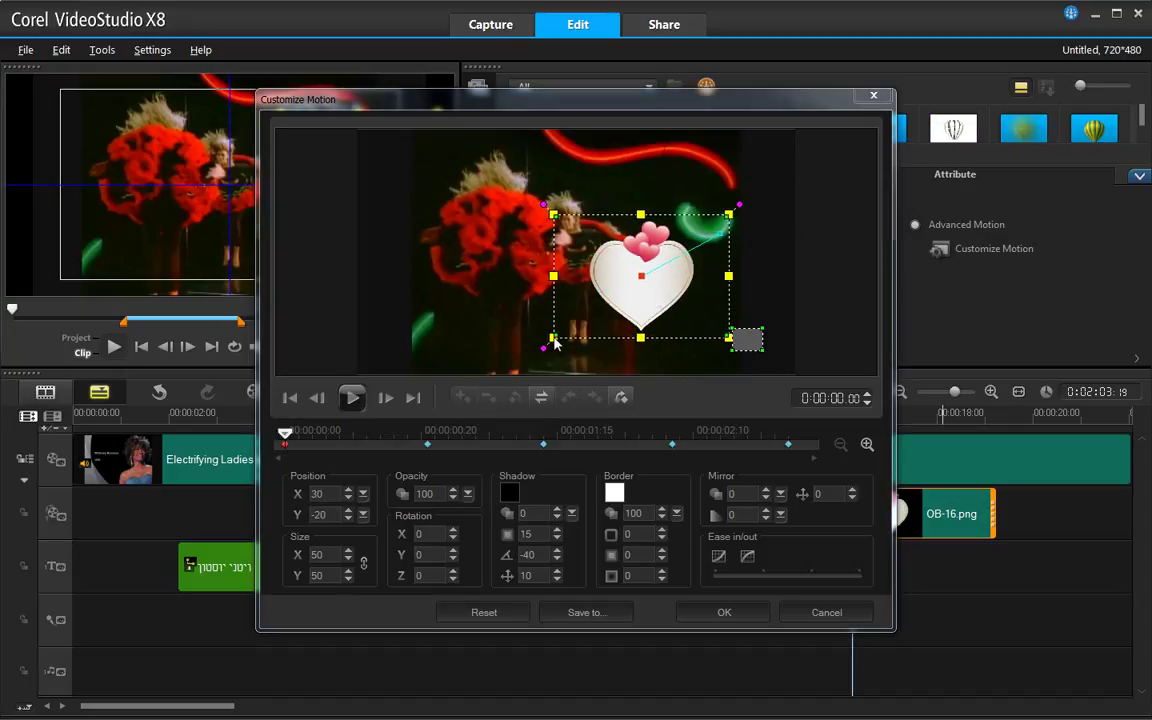
drag(544, 345, 608, 239)
click(428, 445)
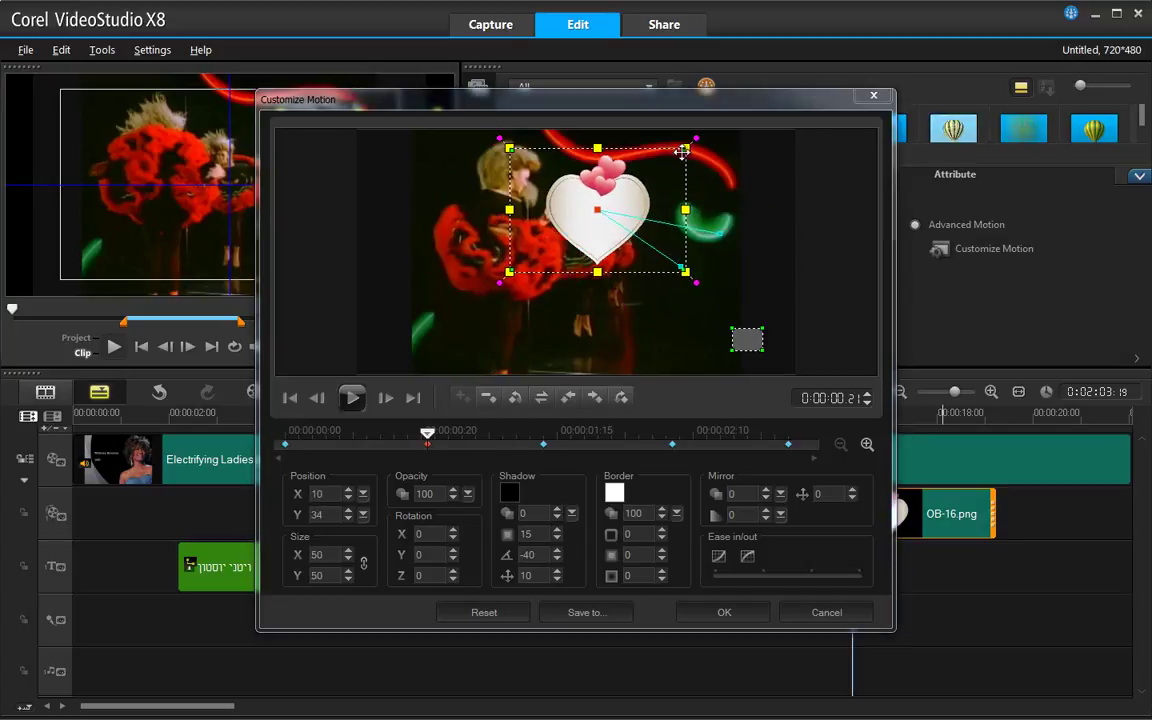
drag(700, 133, 605, 120)
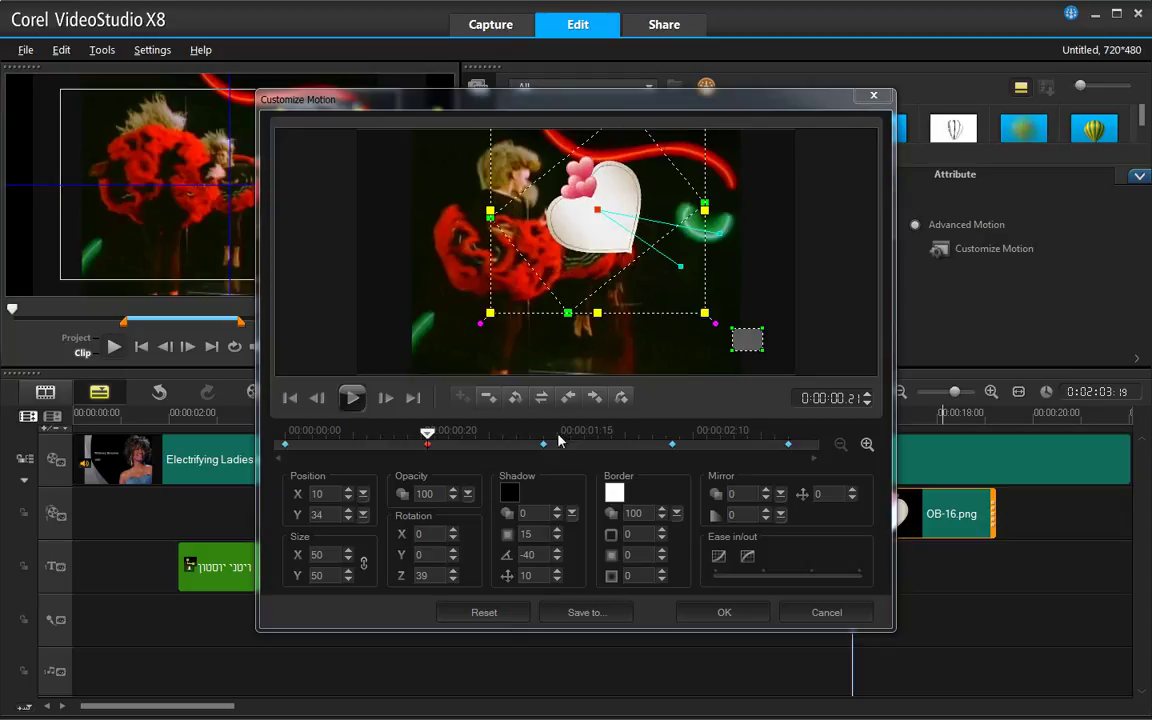
At keyframe 0:00:01.13, shrink the heart to size 32, rotate it to Z 19 and place it at X -59, Y -16
click(543, 444)
drag(737, 261, 514, 288)
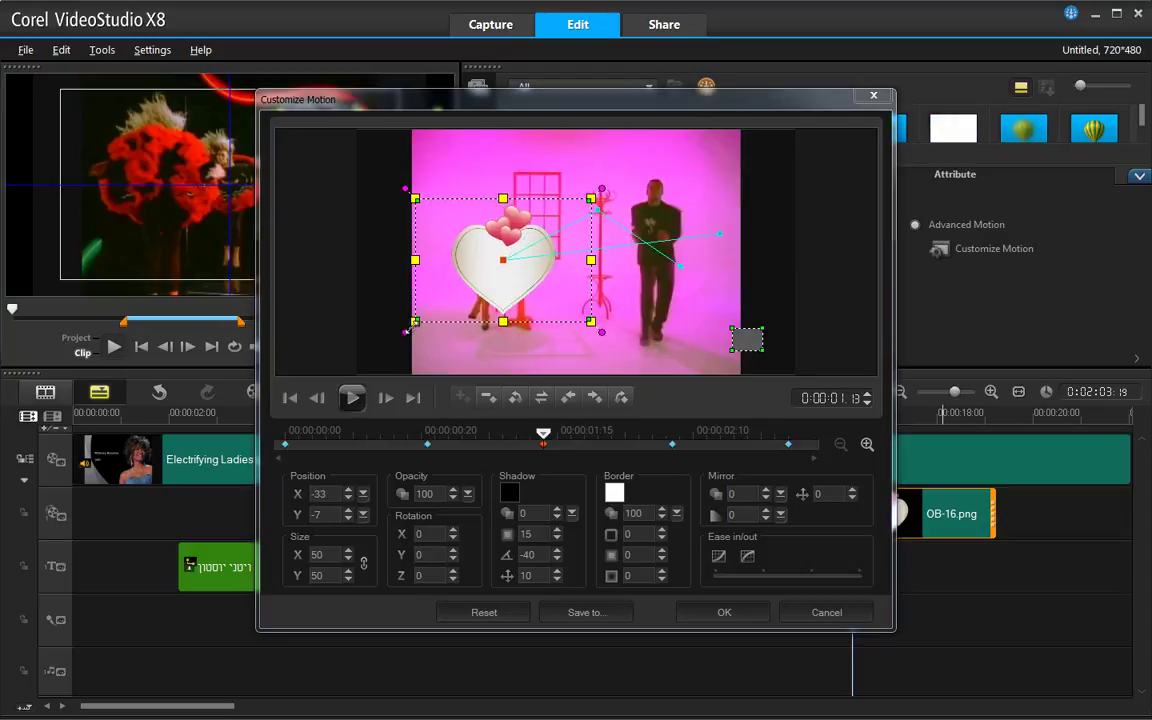
drag(406, 324, 451, 305)
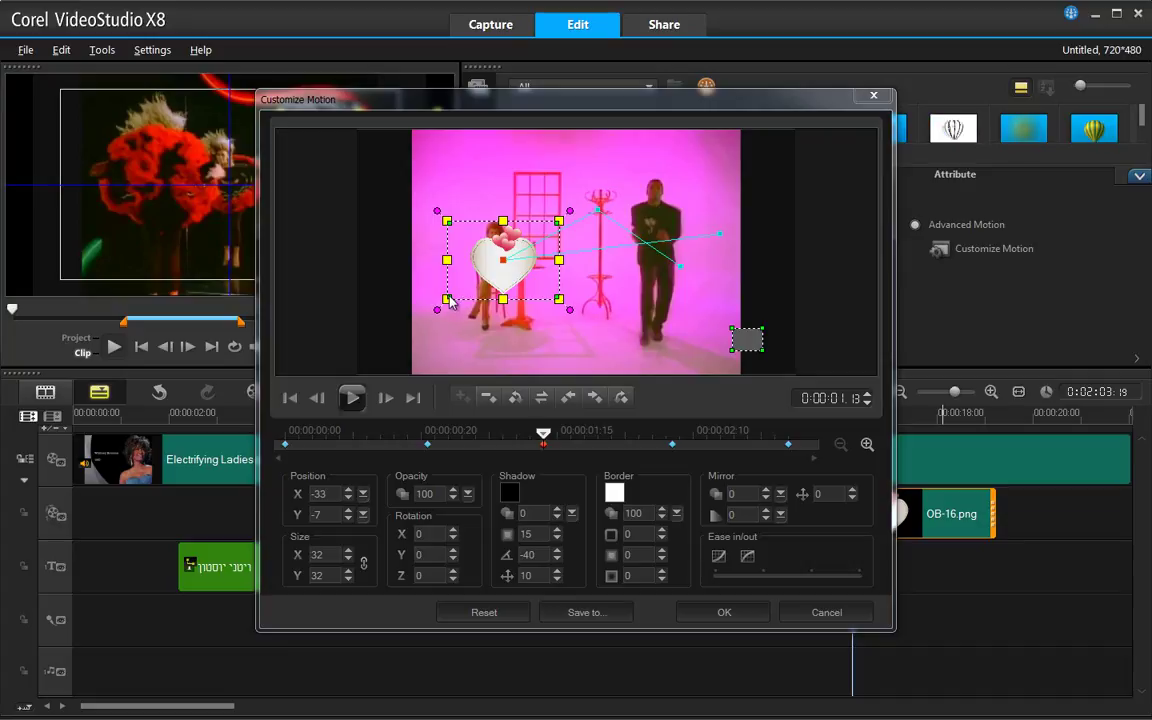
drag(435, 308, 460, 332)
drag(495, 278, 445, 301)
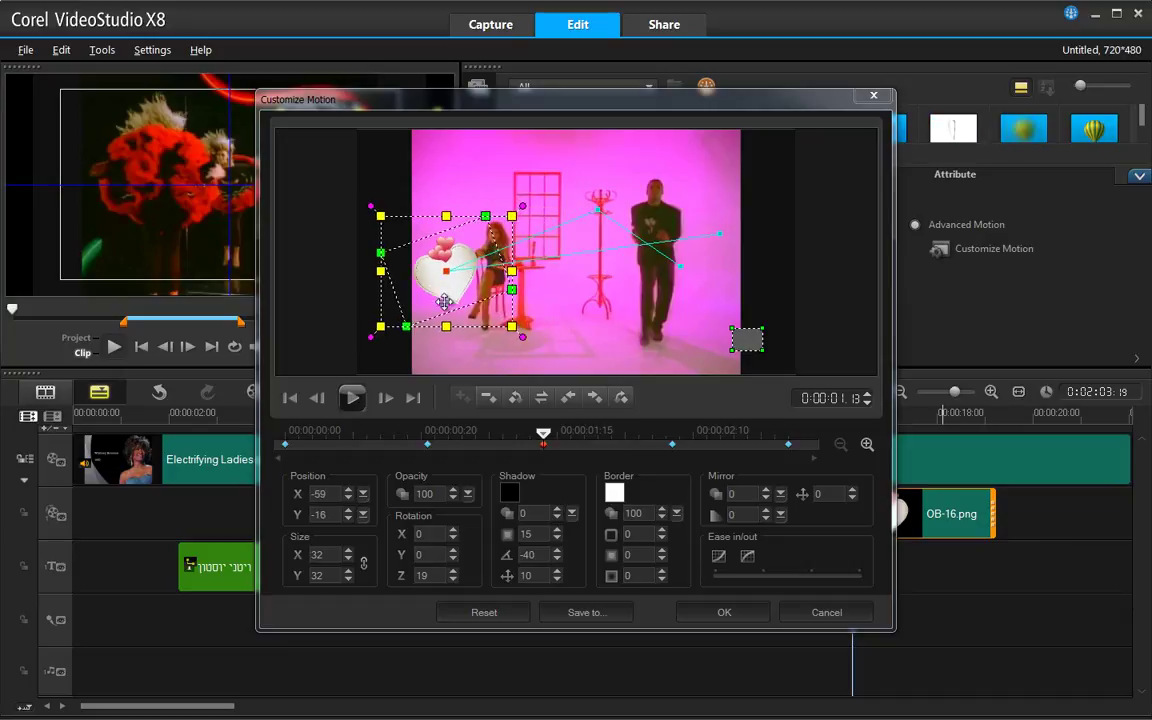
At keyframe 0:00:02.07, enlarge the heart to size 79, place it at X -1, Y -25 and distort its shape by the corners
click(673, 445)
drag(729, 254, 582, 352)
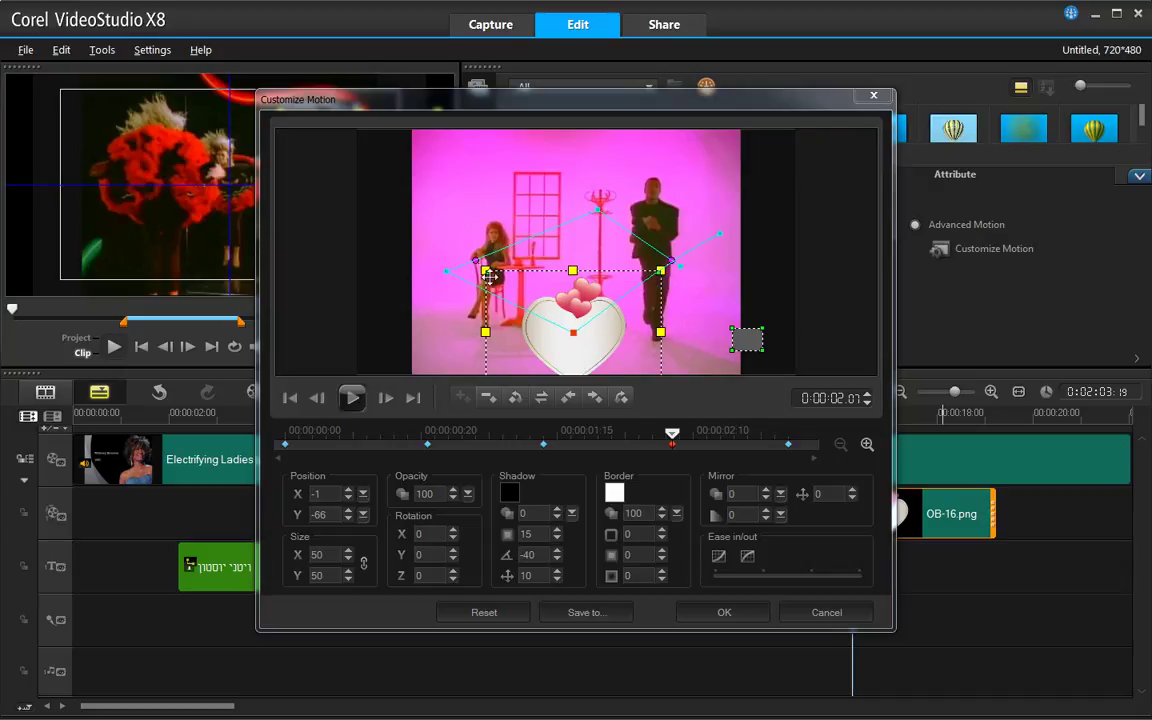
drag(567, 320, 581, 302)
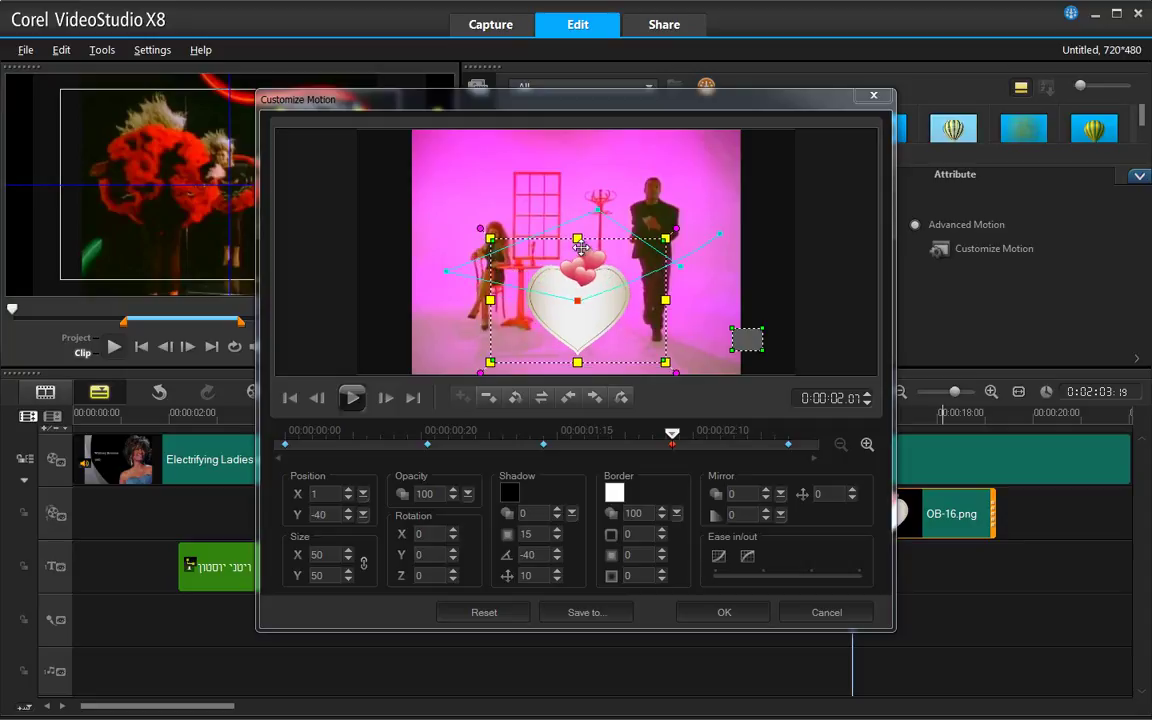
drag(577, 248, 588, 212)
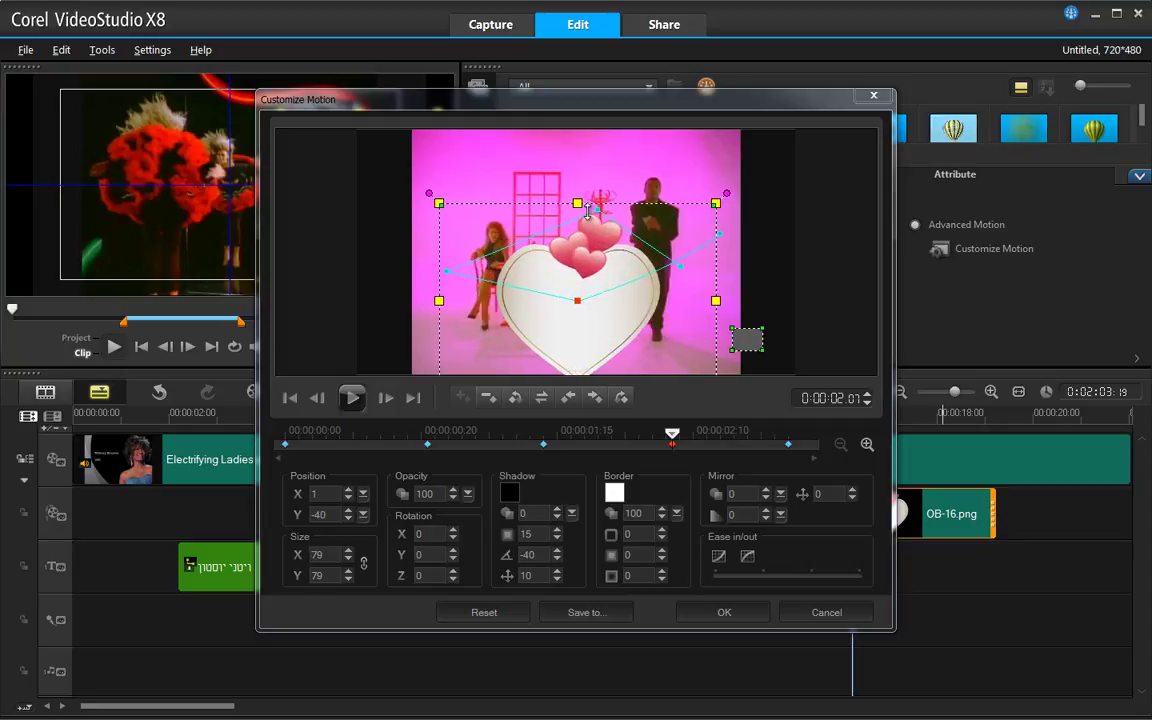
drag(605, 276, 605, 258)
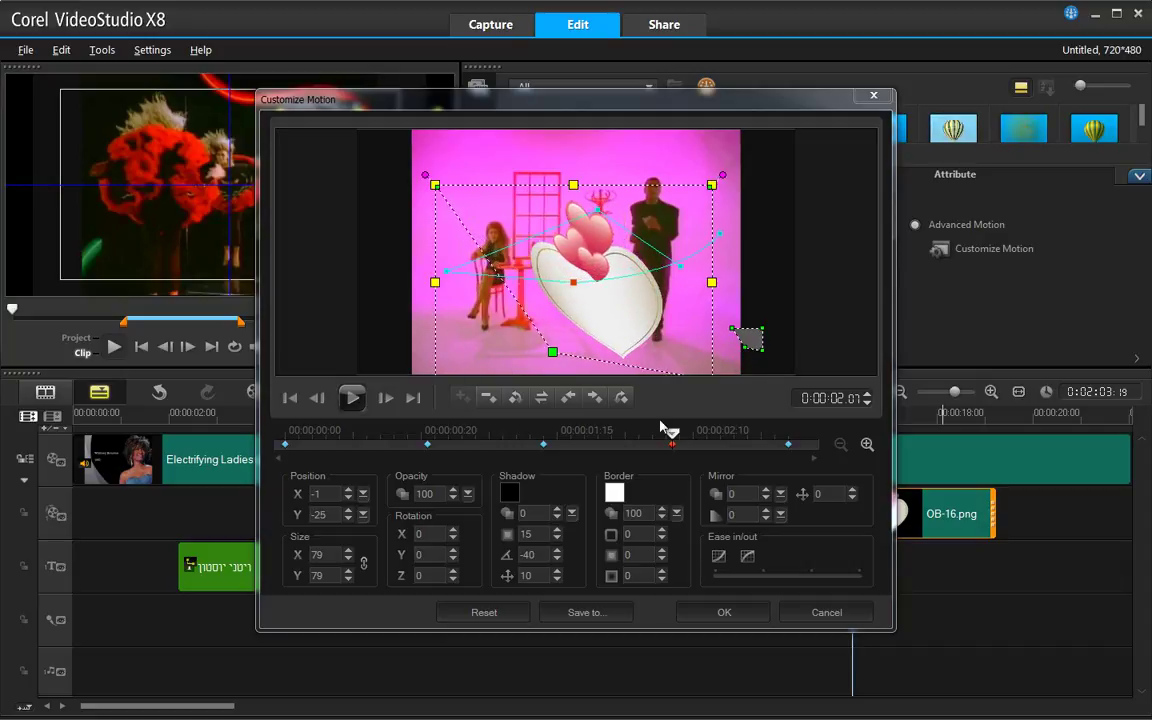
At the last keyframe, move the heart to X 8, Y -72 and distort its lower-left corner, then preview and apply the custom motion
click(788, 444)
drag(743, 272, 616, 369)
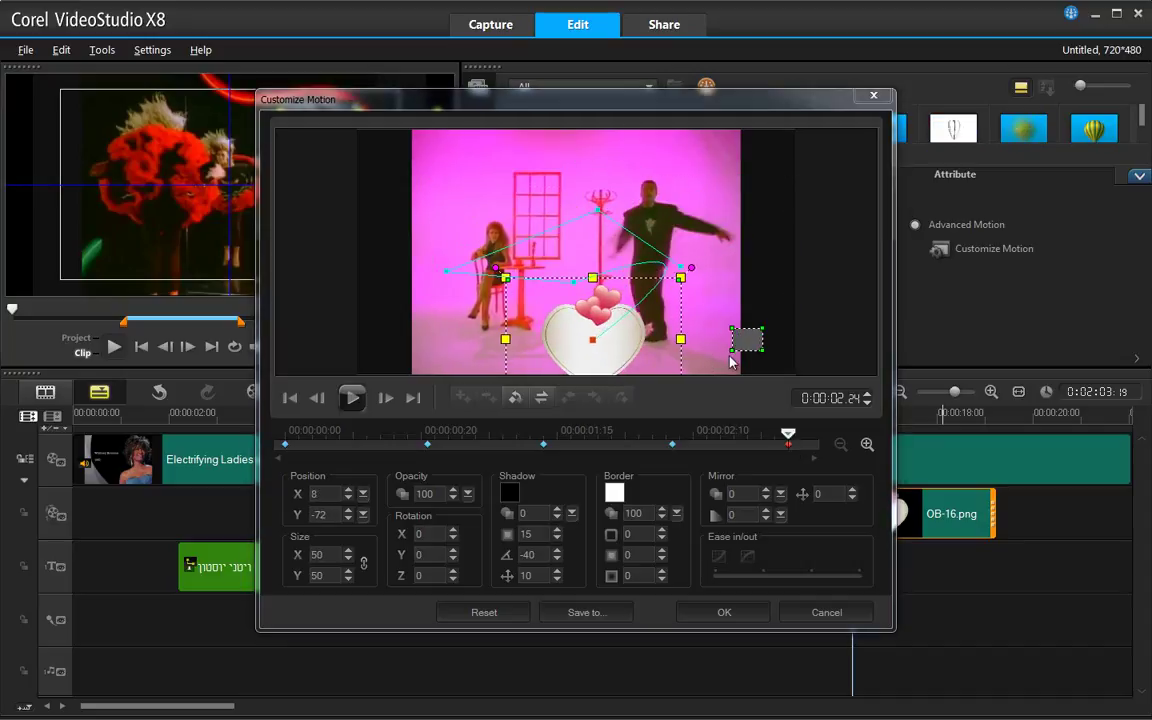
drag(733, 353, 740, 359)
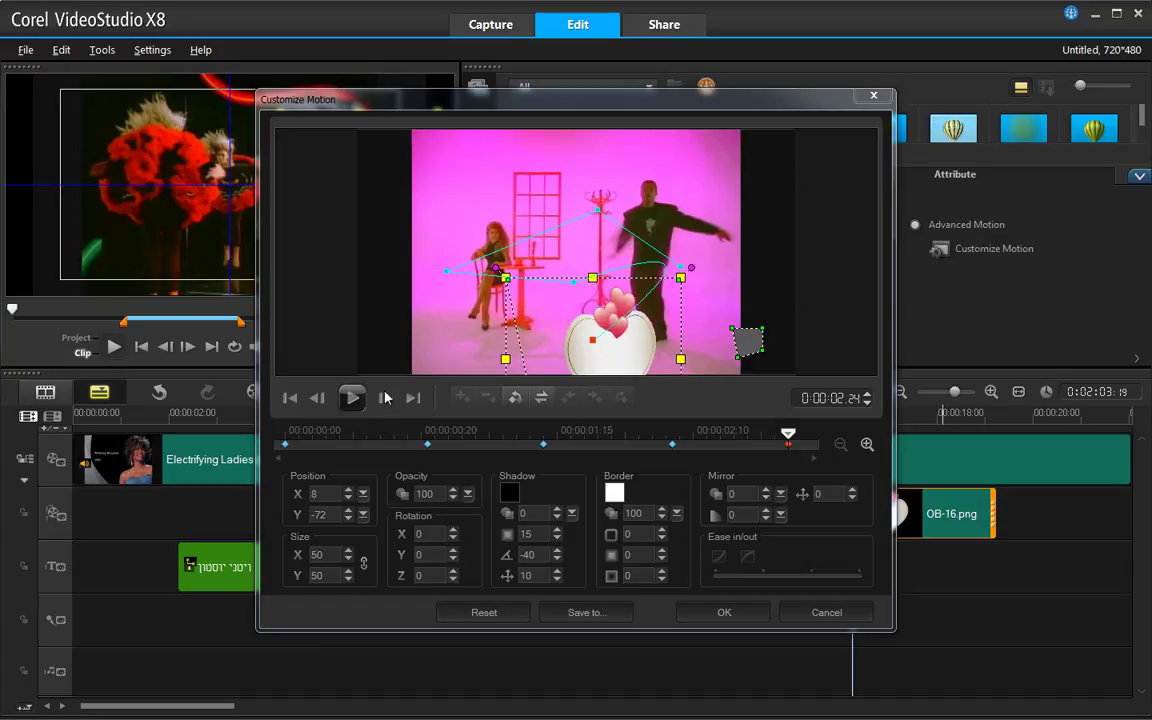
click(352, 398)
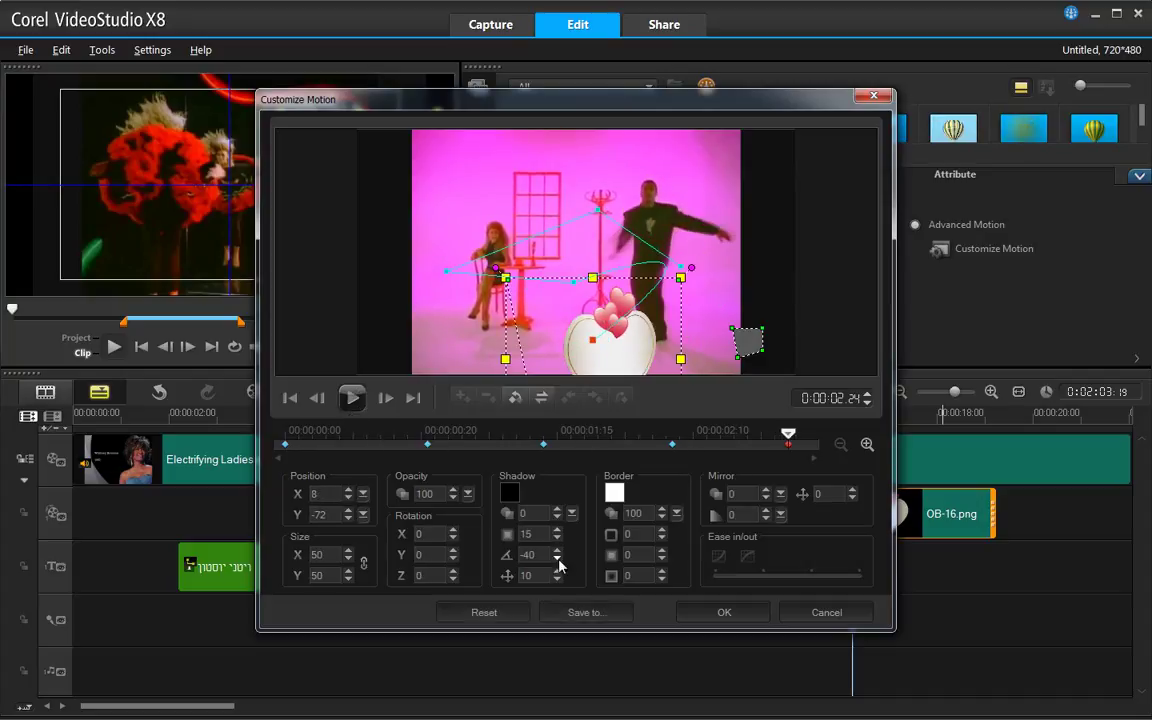
click(722, 611)
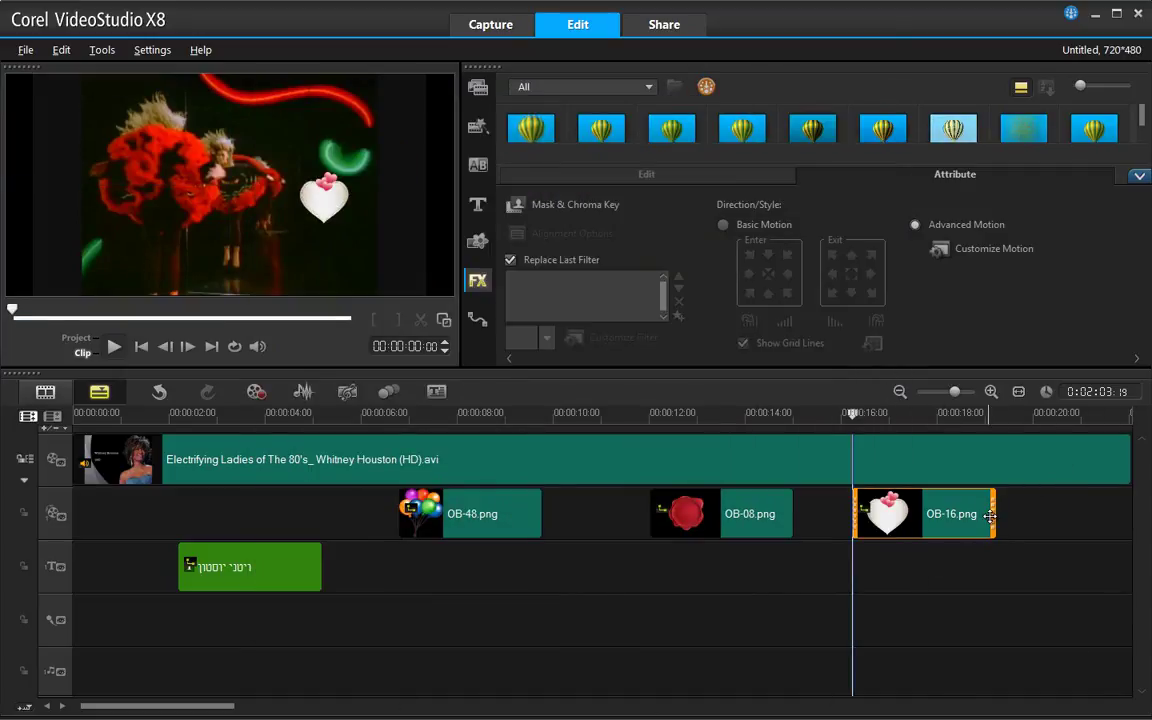
Extend OB-16.png to end at about 21.5 seconds and play the project from just before the clip to check its motion
drag(995, 515, 1108, 513)
mouse_move(812, 412)
mouse_down()
mouse_move(836, 412)
mouse_move(815, 412)
mouse_up()
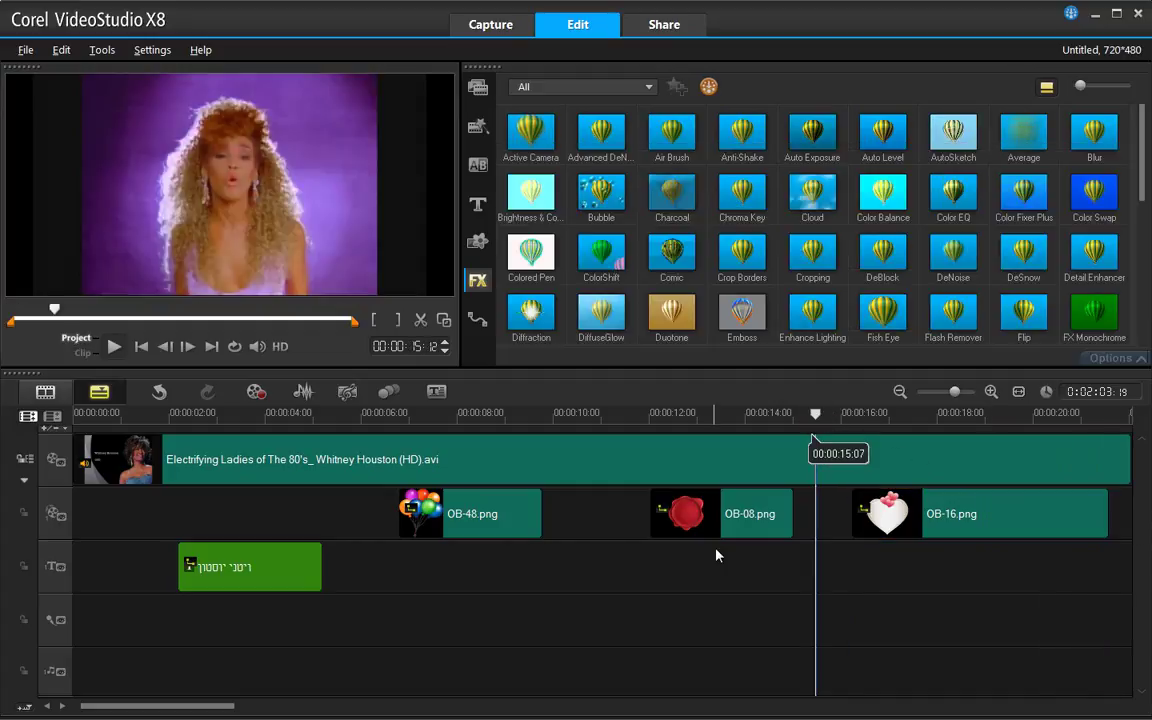
click(114, 348)
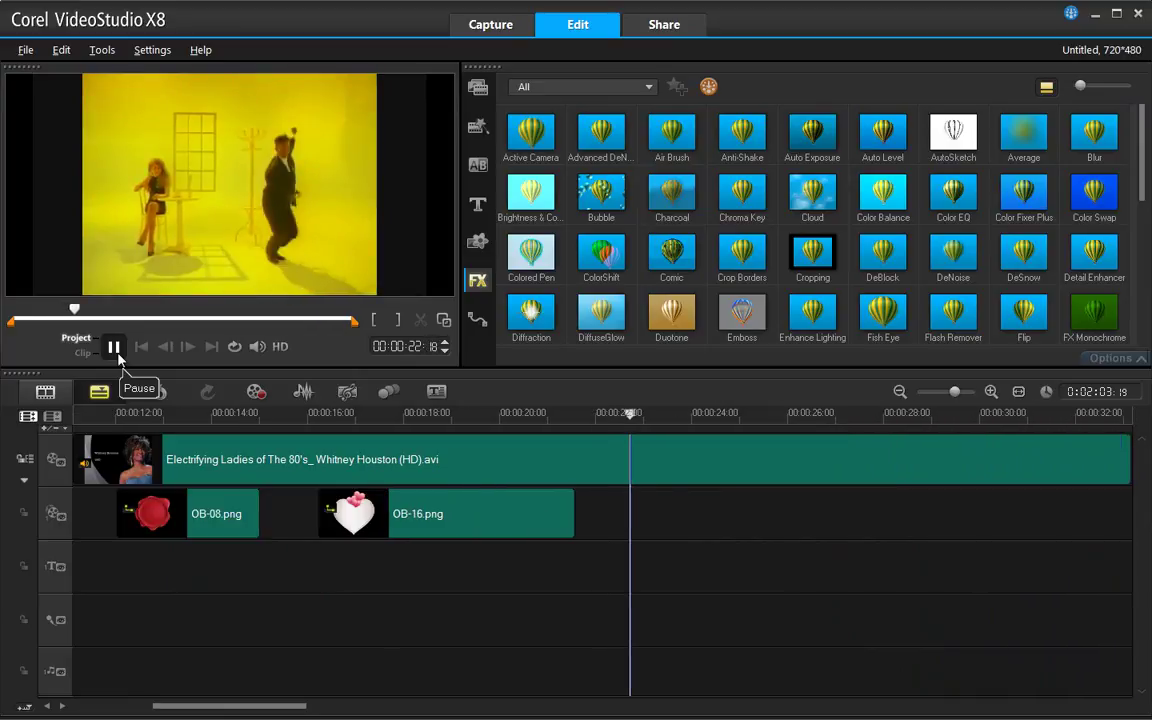
click(114, 348)
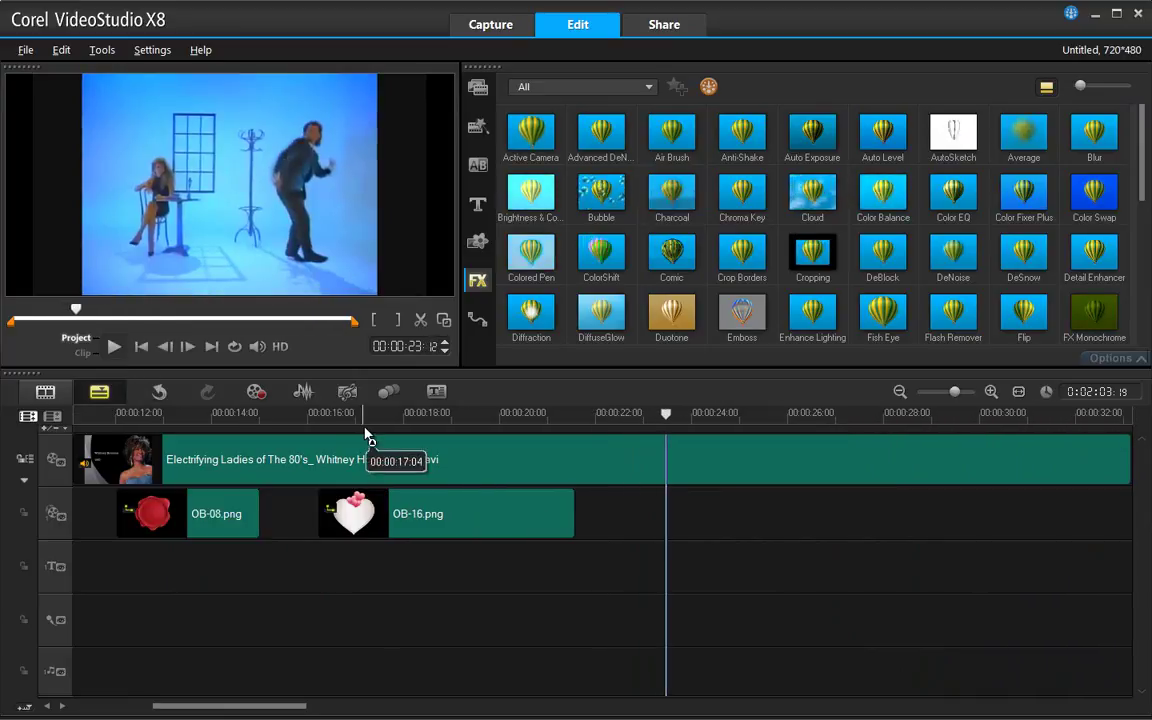
Show the basic motion path presets and select OB-16.png on the overlay track
click(478, 319)
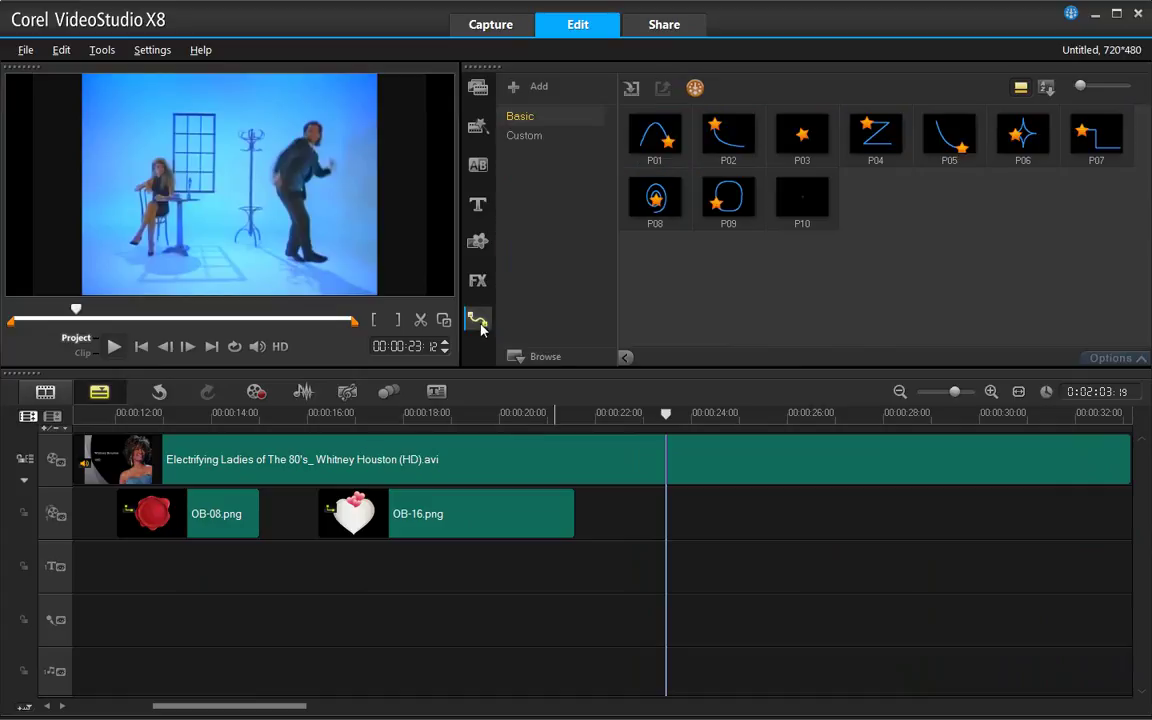
click(473, 504)
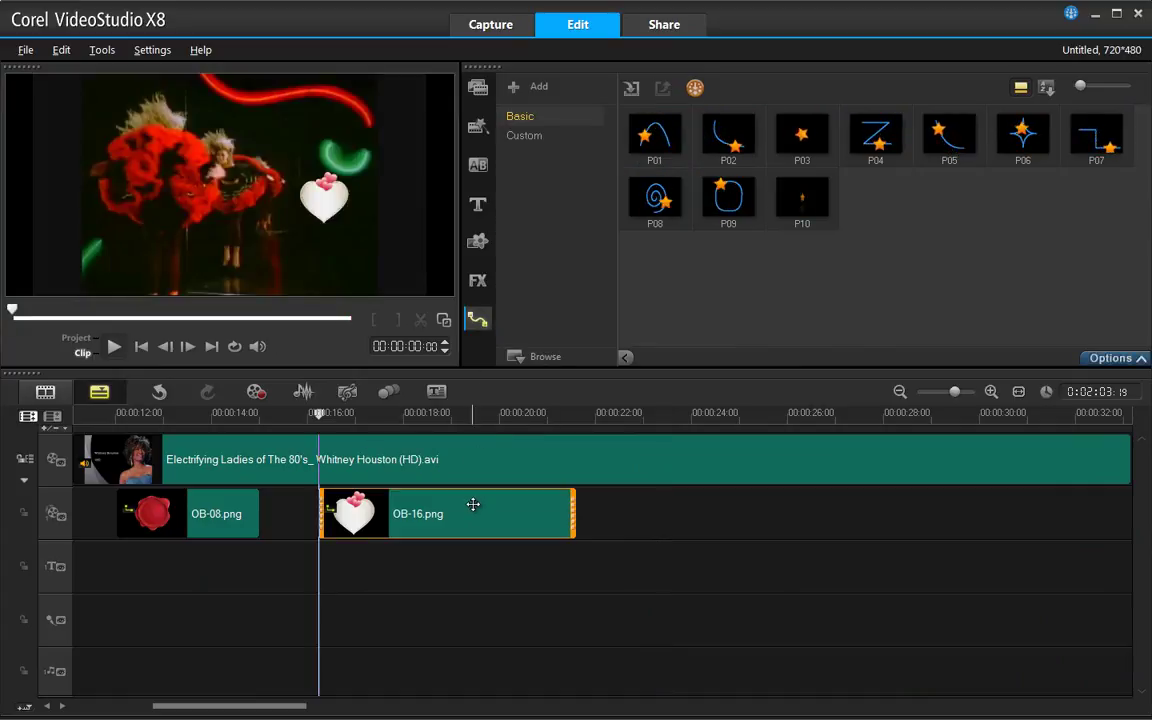